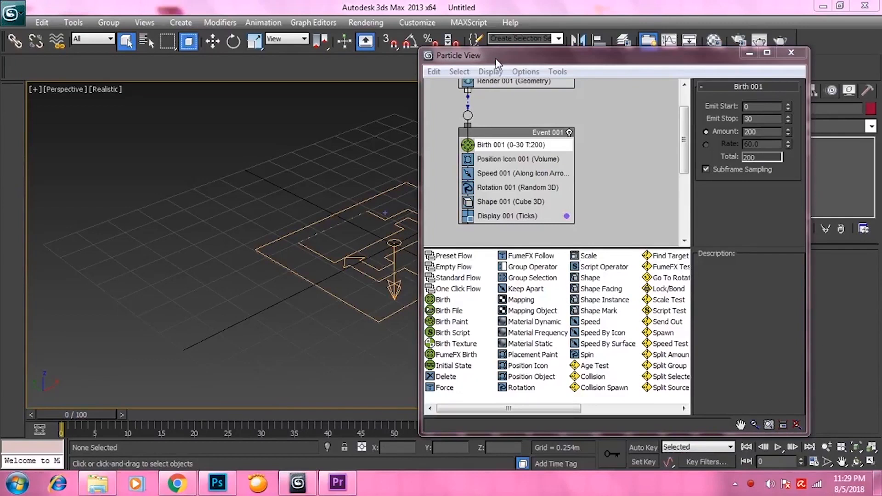
Review the Birth 001 operator and display the settings of Position Icon 001 in Event 001.
click(511, 146)
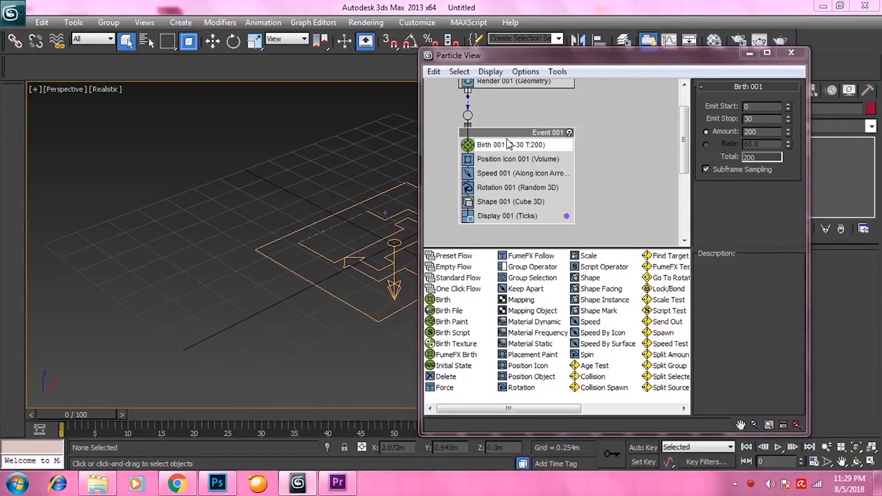
click(512, 147)
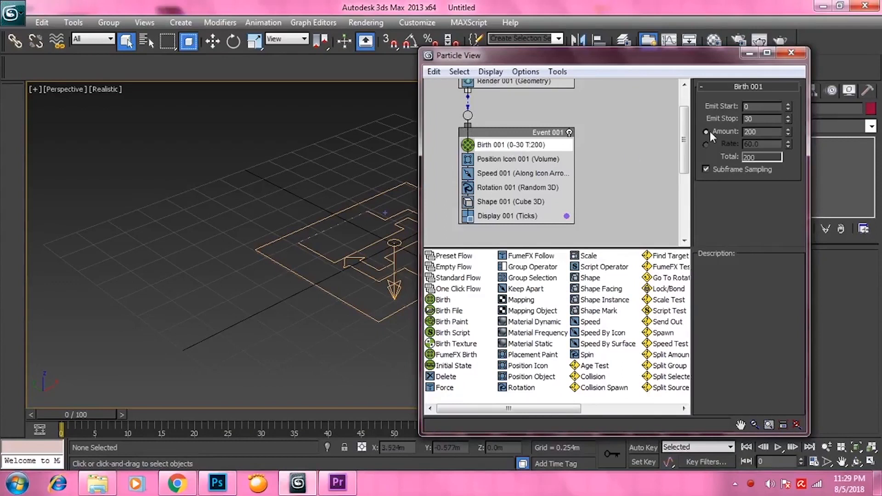
click(514, 159)
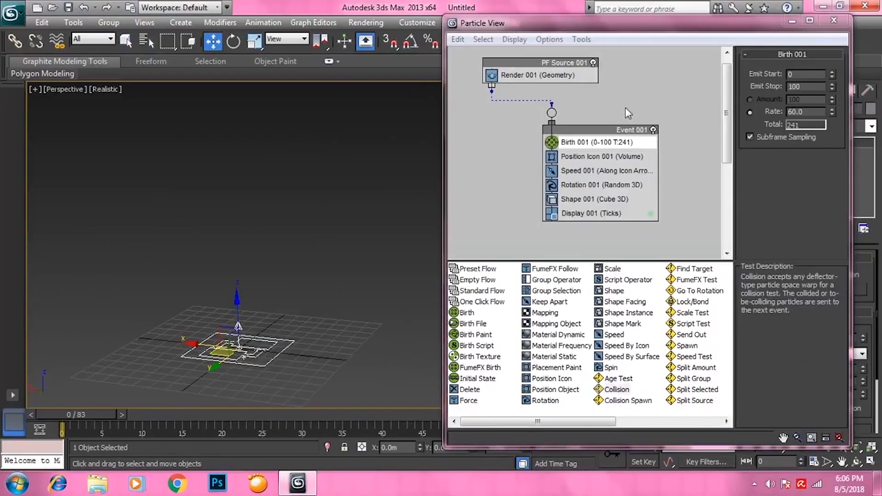
click(584, 157)
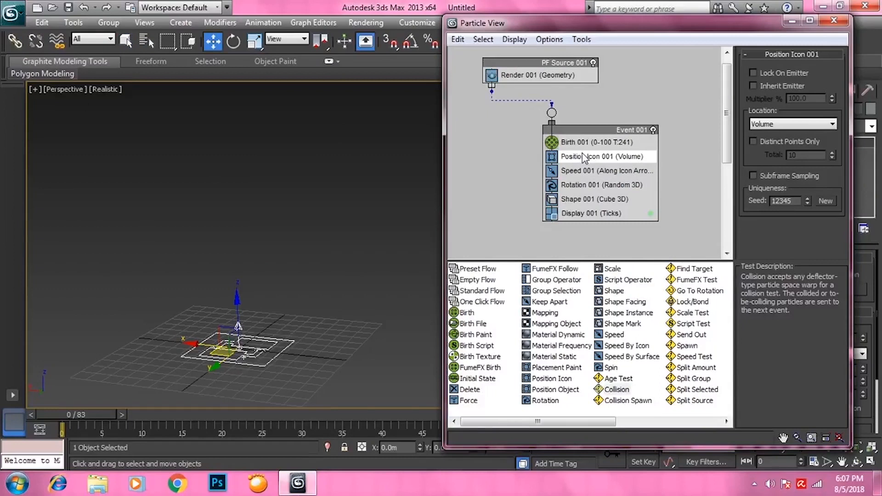
Scrub the timeline and examine how particles are distributed over the emitter icon in the Top and Perspective views.
drag(102, 411, 208, 415)
key(w)
alt+middle_drag(318, 147, 330, 247)
key(alt+w)
key(alt+w)
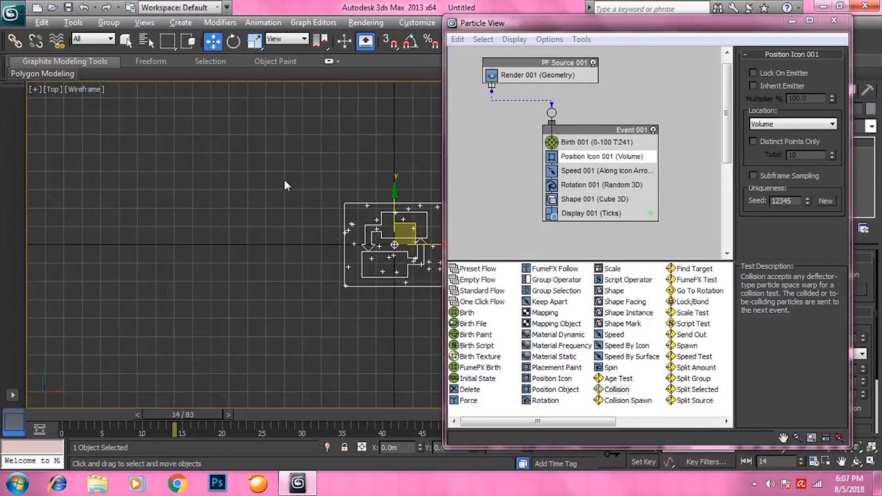
scroll(324, 182, up, 5)
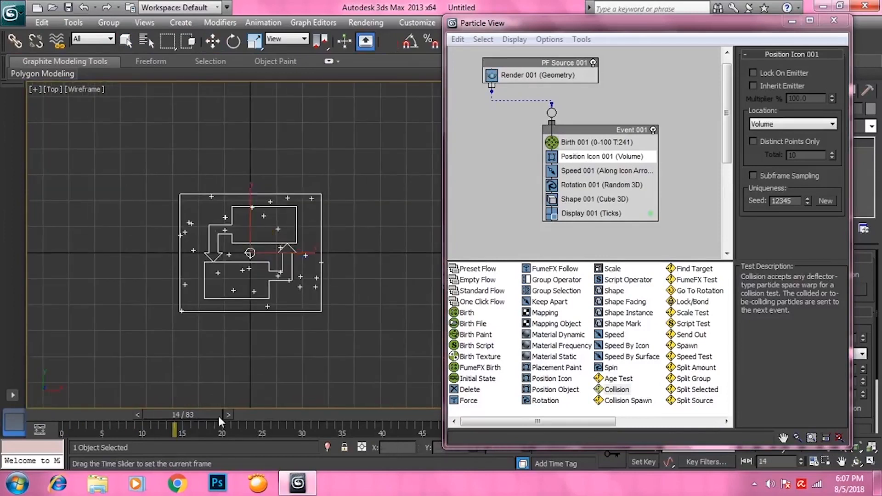
drag(196, 423, 73, 404)
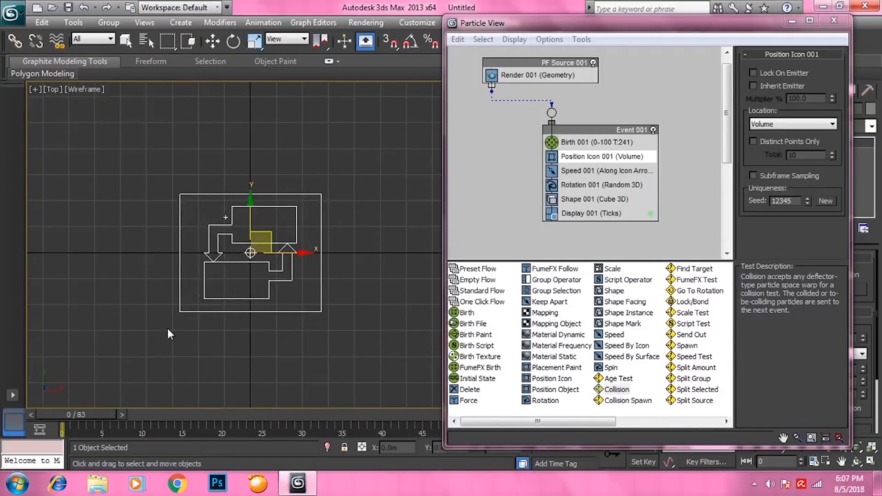
key(alt+w)
right_click(401, 283)
key(alt+w)
alt+middle_drag(402, 284, 364, 247)
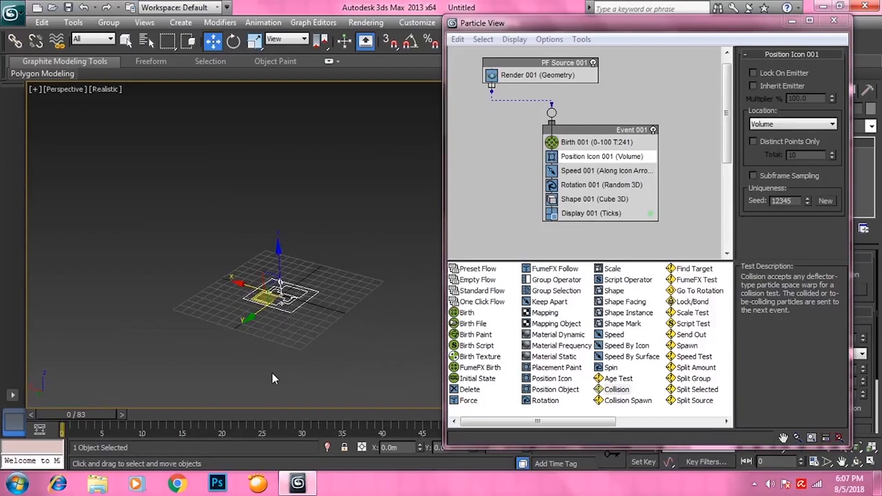
Try Lock On Emitter on Position Icon 001 and scrub the timeline to preview the particles, returning to frame 0.
click(597, 171)
click(597, 157)
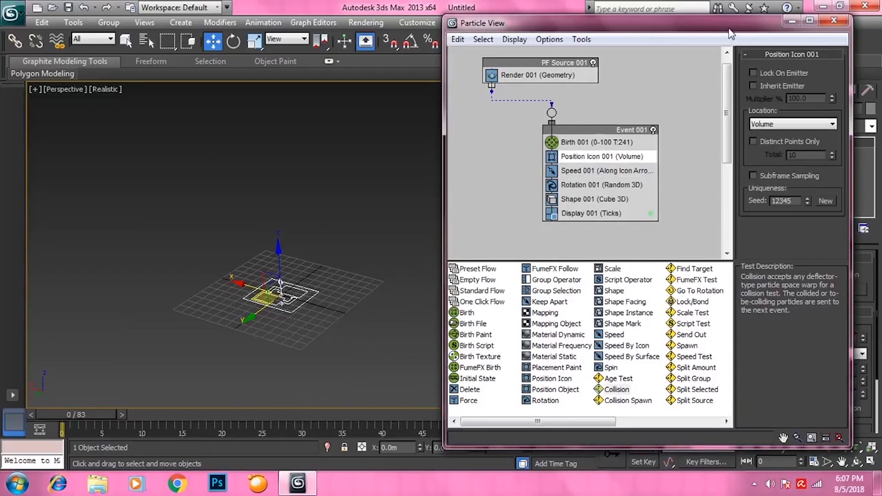
drag(729, 28, 755, 42)
middle_drag(410, 215, 413, 221)
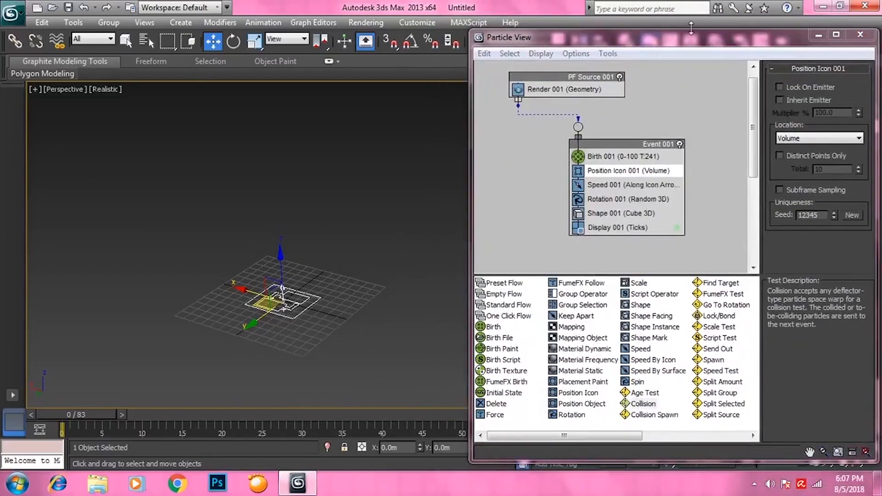
drag(722, 37, 691, 12)
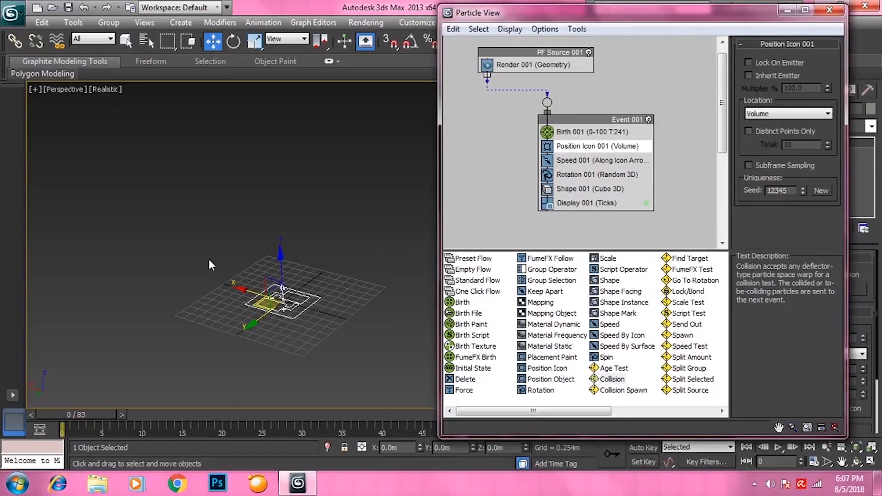
scroll(323, 252, up, 3)
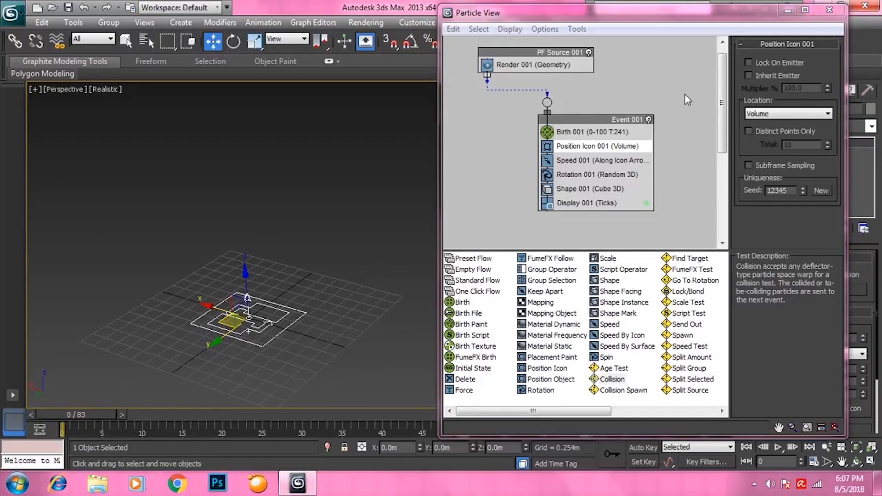
click(750, 62)
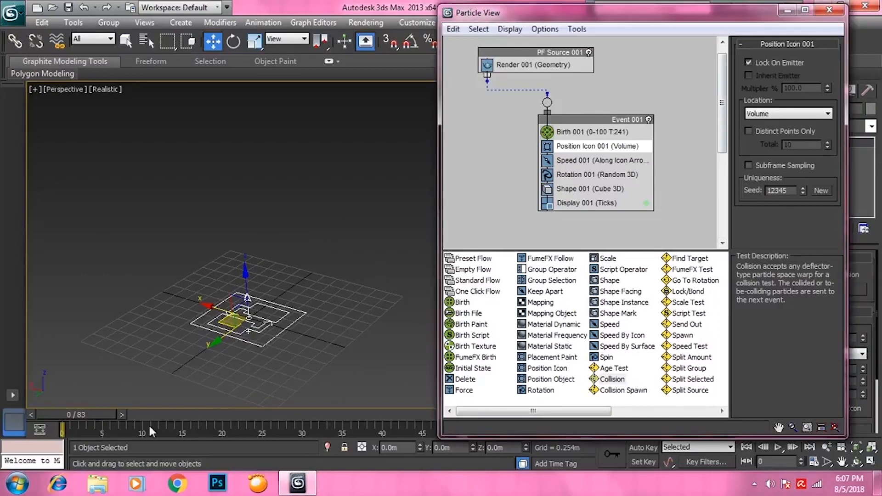
drag(81, 414, 298, 429)
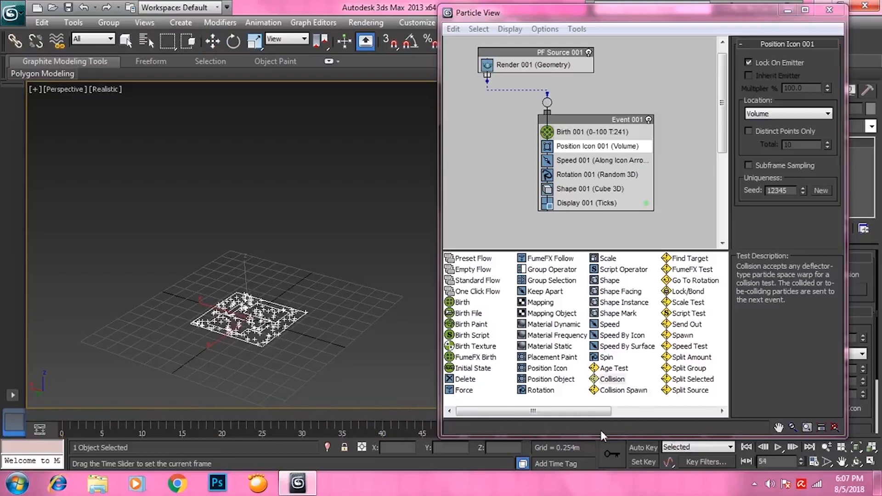
key(Home)
key(w)
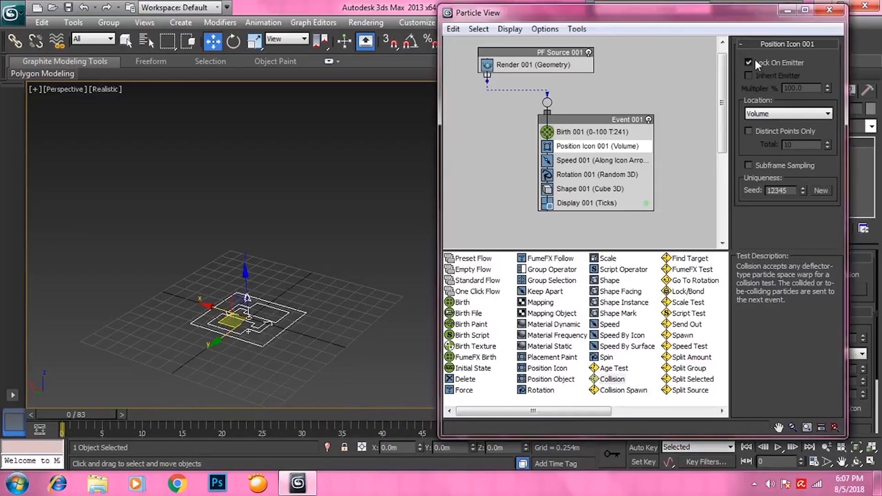
Try Inherit Emitter instead of Lock On Emitter, moving the emitter along the X axis at frame 19 to test it.
click(749, 62)
click(748, 75)
drag(80, 413, 218, 414)
middle_drag(246, 333, 327, 321)
scroll(291, 339, down, 3)
drag(254, 314, 189, 294)
scroll(321, 214, down, 3)
scroll(327, 278, down, 2)
middle_drag(321, 214, 323, 267)
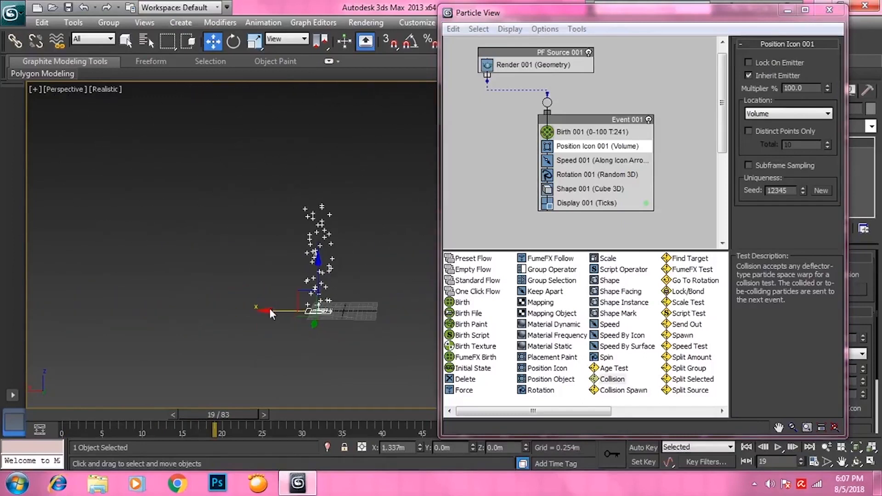
mouse_move(269, 308)
mouse_down()
mouse_move(326, 307)
mouse_move(257, 309)
mouse_move(335, 313)
mouse_move(258, 310)
mouse_up()
Turn off Inherit Emitter, then use Auto Key to animate the emitter to about X -3.55 m at frame 31.
click(747, 76)
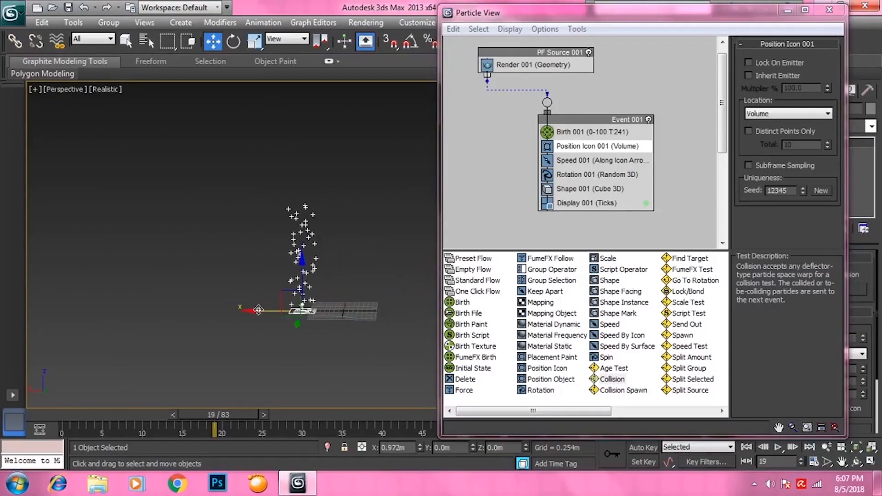
drag(65, 412, 27, 403)
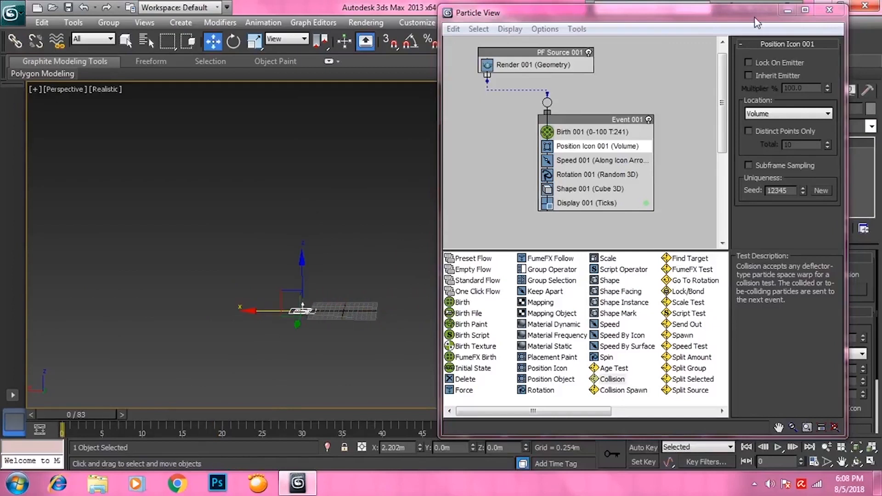
drag(754, 18, 743, 15)
click(632, 448)
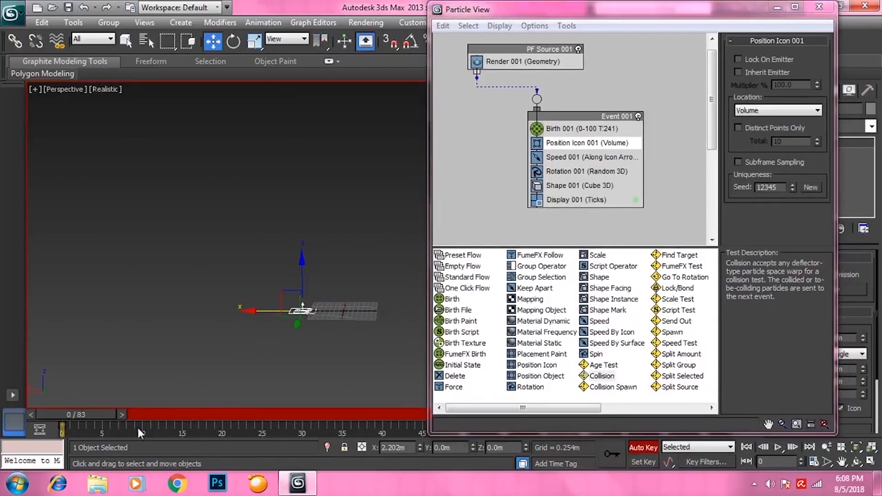
drag(86, 414, 353, 414)
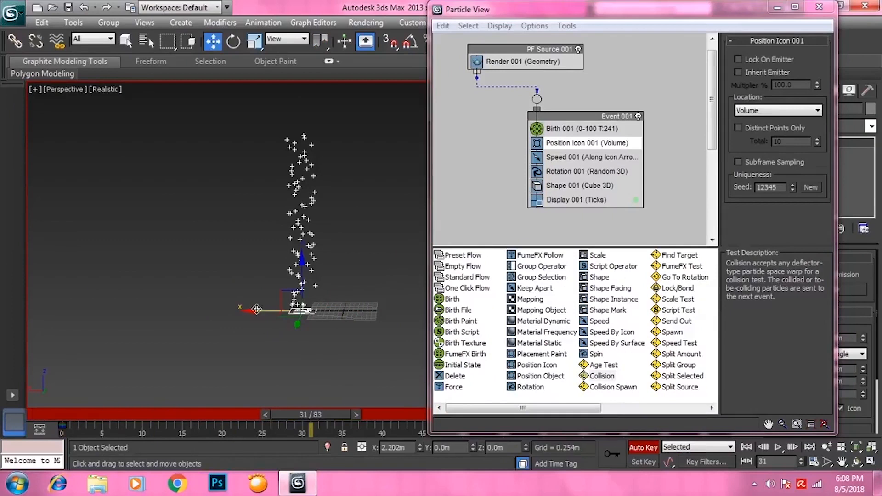
drag(290, 311, 397, 306)
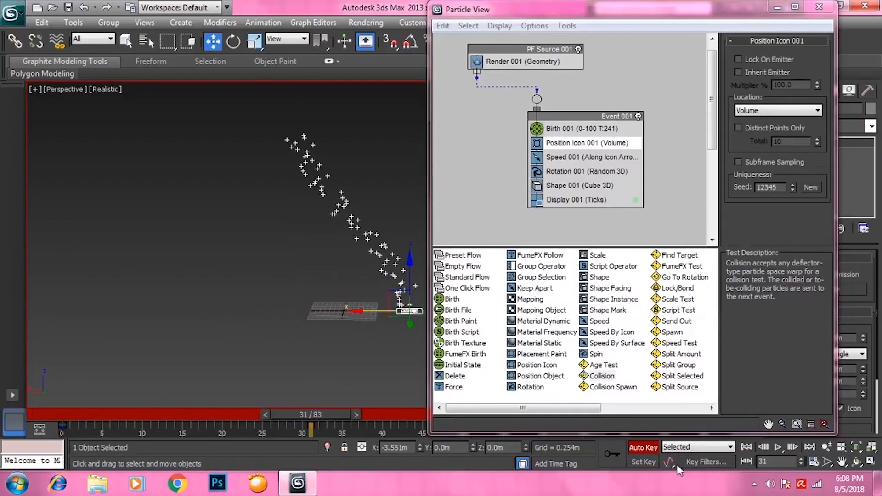
Try Inherit Emitter on the animated emitter and scrub the timeline to compare the particle motion.
drag(333, 412, 34, 415)
click(738, 71)
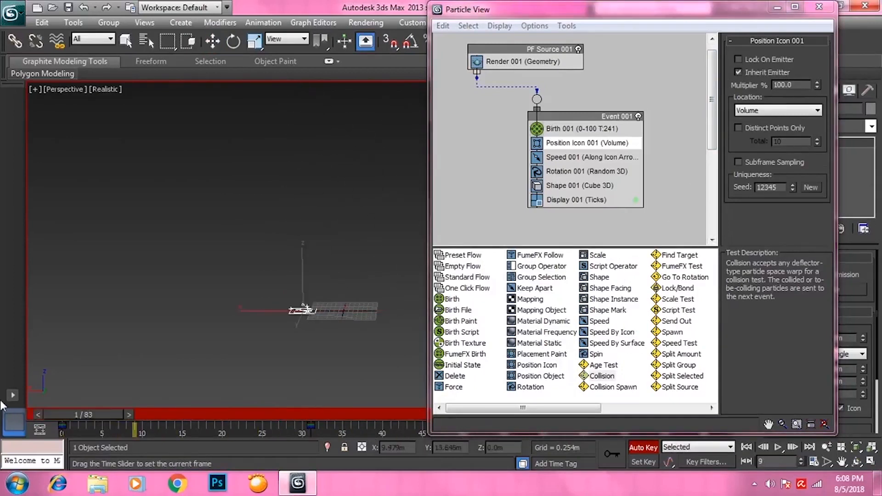
click(753, 72)
Set the emitter's X position to 0 at frame 0 and frame it in the Perspective view.
scroll(322, 248, up, 3)
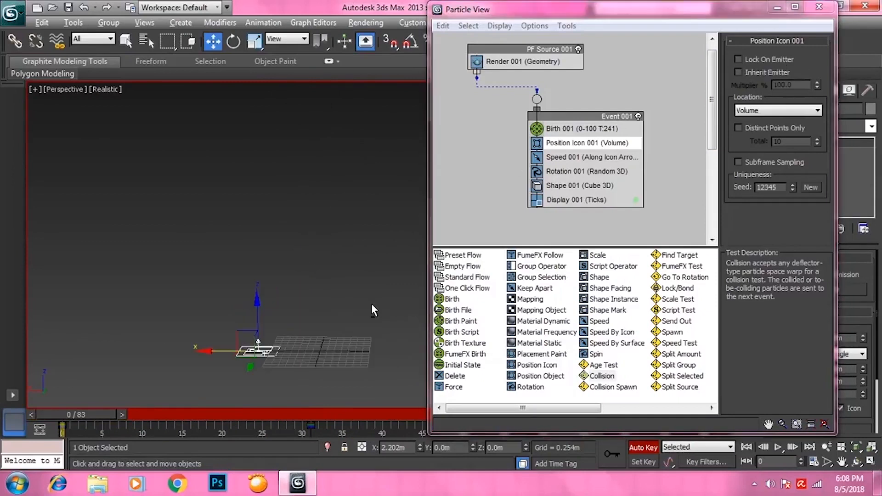
click(301, 321)
click(259, 352)
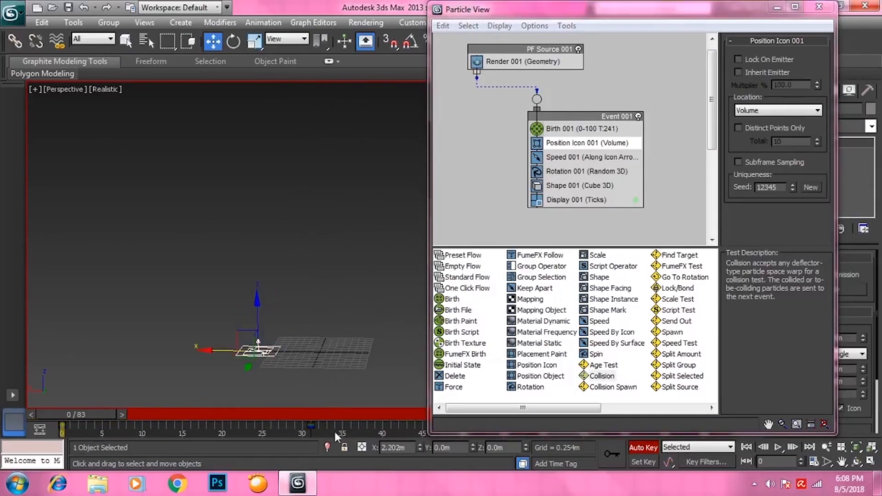
double_click(407, 448)
text(0)
key(Tab)
key(Tab)
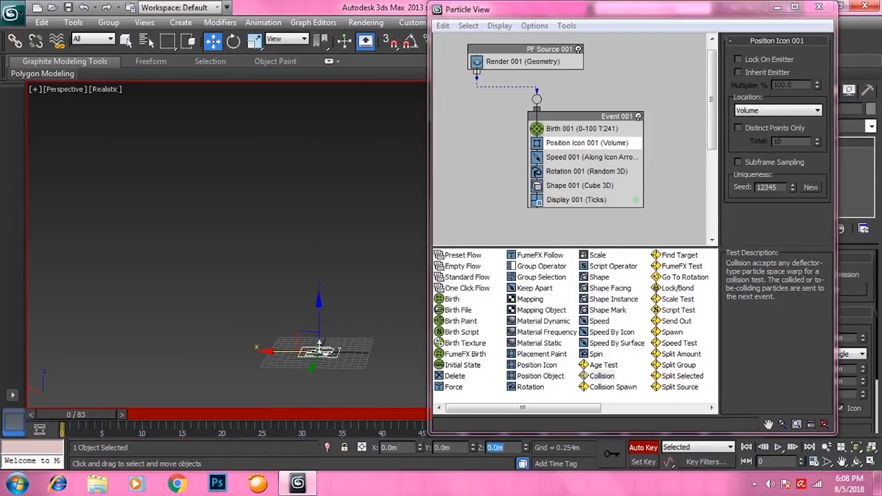
key(z)
key(z)
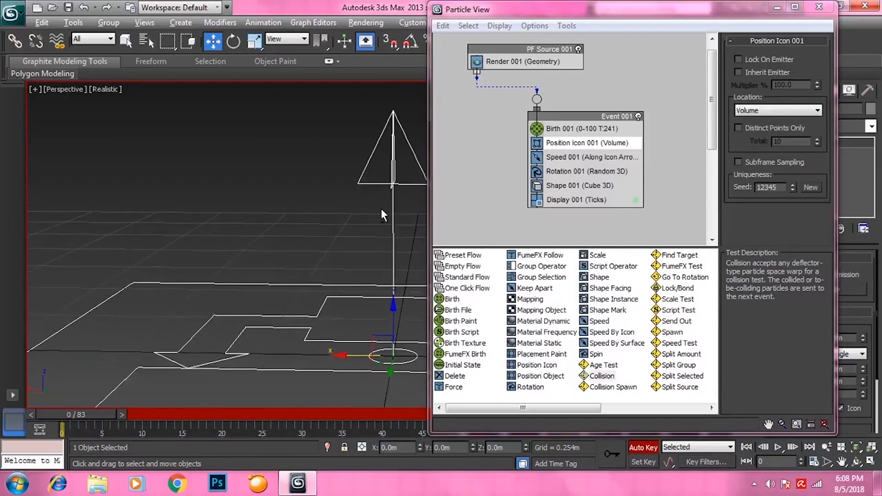
scroll(348, 210, down, 8)
middle_drag(407, 223, 355, 208)
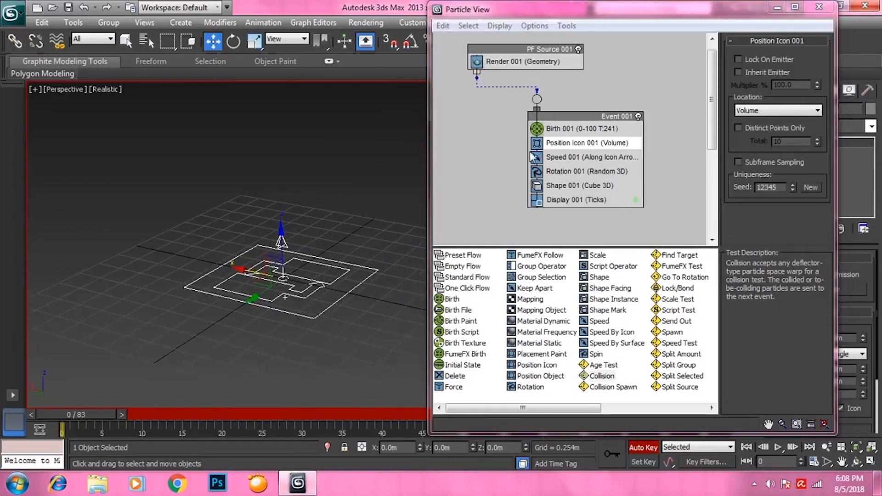
Review the emission location options of Position Icon 001 and set its Location to Surface.
click(765, 109)
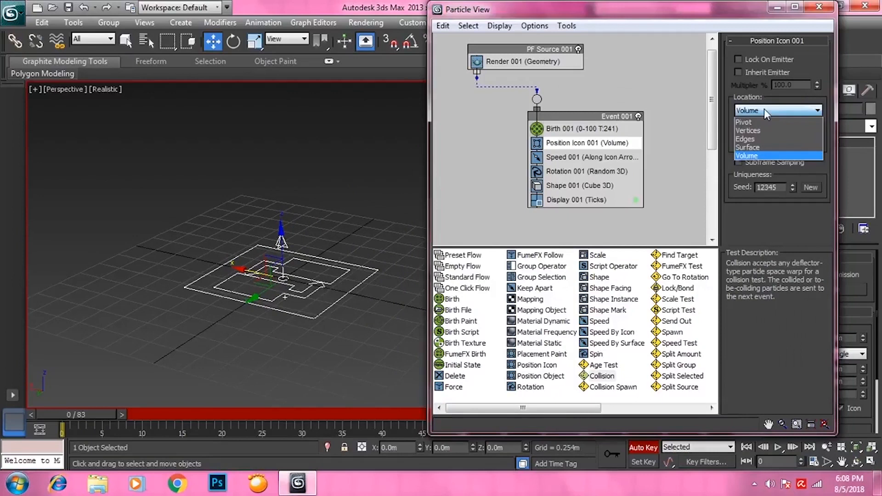
click(764, 109)
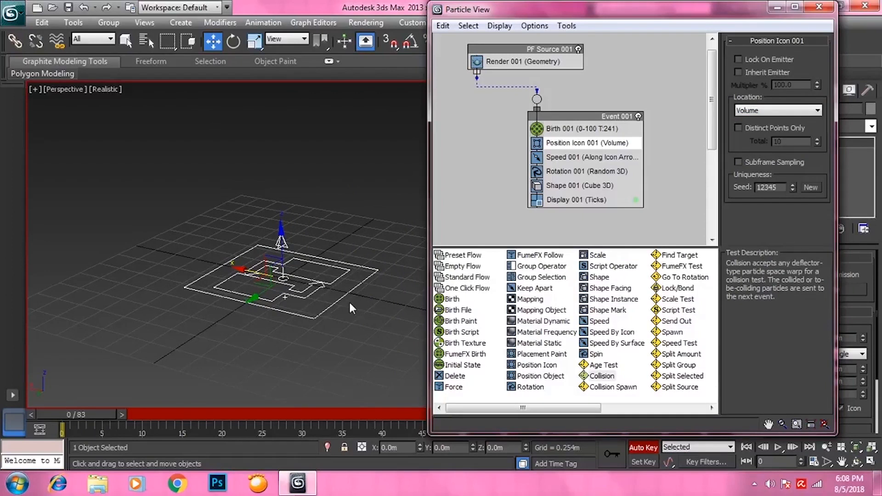
click(759, 113)
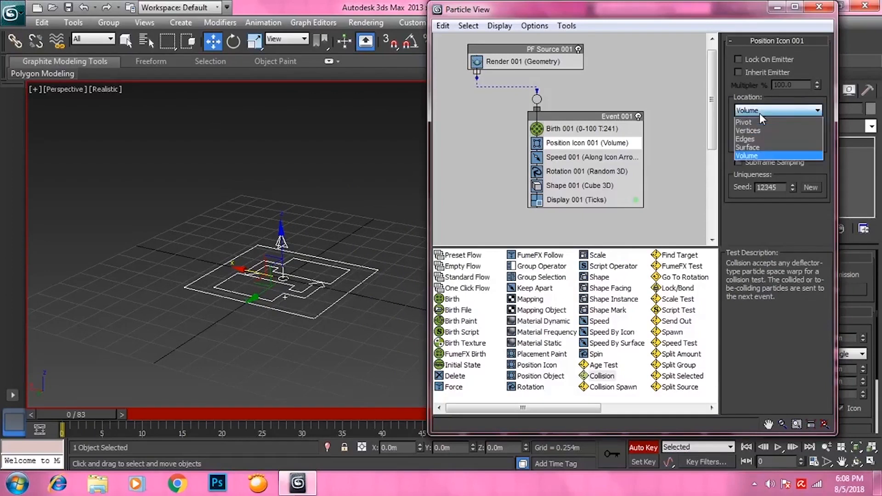
click(763, 154)
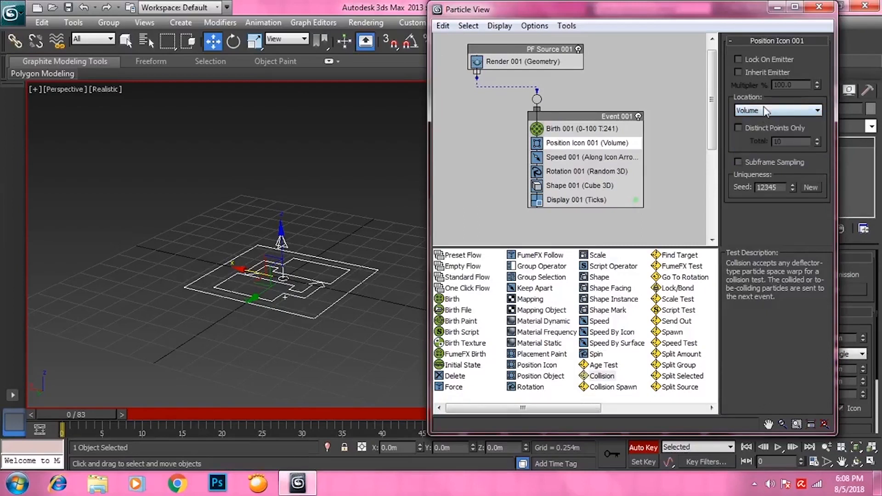
click(764, 111)
click(763, 148)
Select the PF Source emitter, try the Circle icon type, and set its Icon Type to Sphere.
drag(627, 14, 484, 258)
click(252, 260)
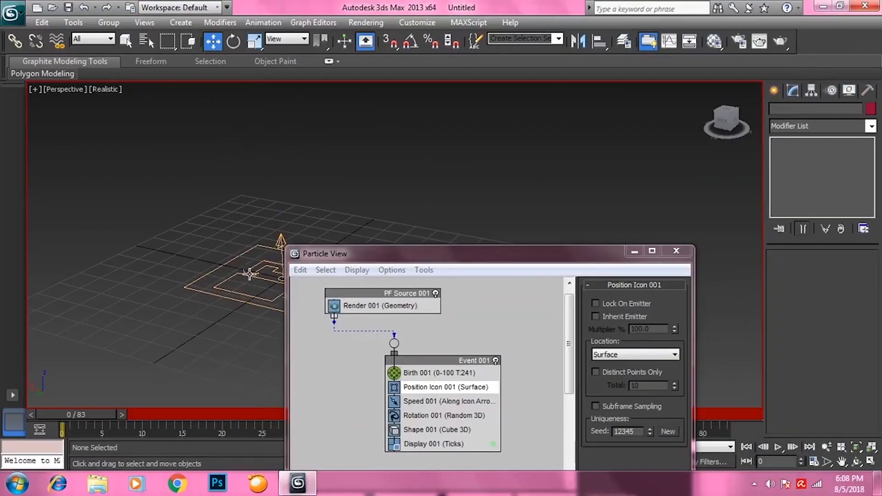
click(252, 273)
middle_drag(316, 221, 287, 198)
click(822, 355)
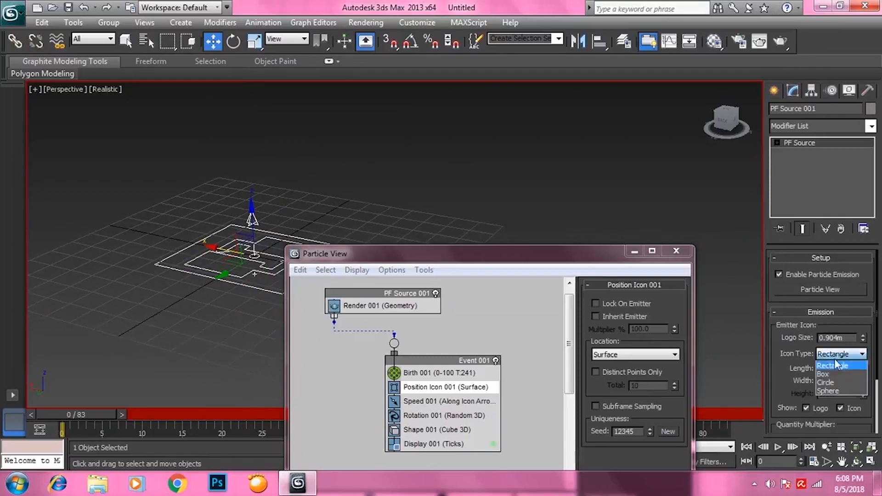
click(835, 380)
click(836, 359)
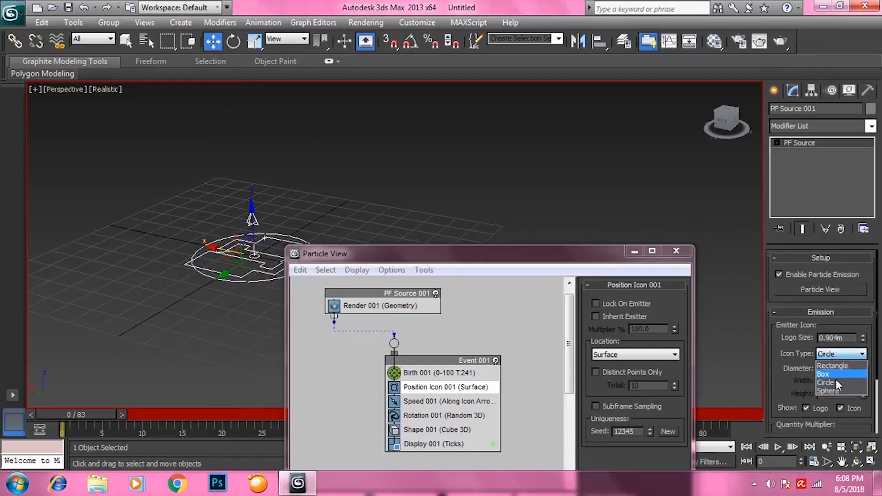
click(834, 390)
drag(456, 241, 598, 28)
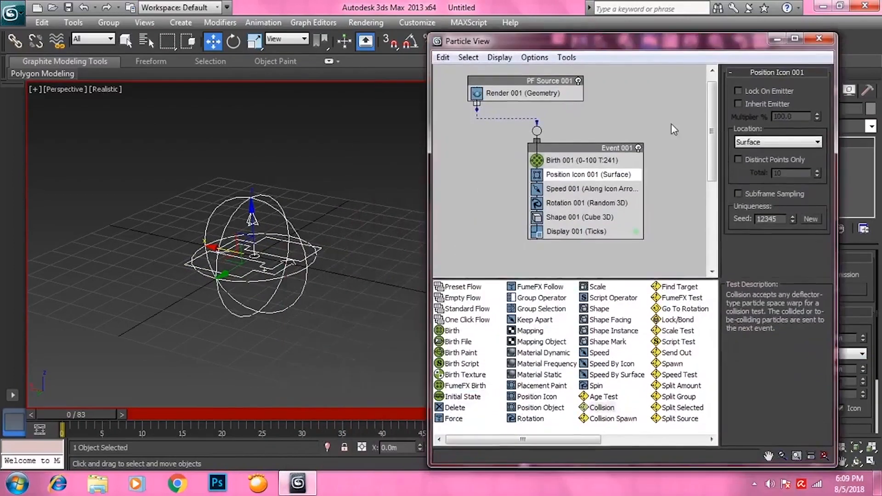
Set the Location of Position Icon 001 to Volume and scrub the timeline to frame 19 to examine the particles.
click(745, 142)
click(764, 187)
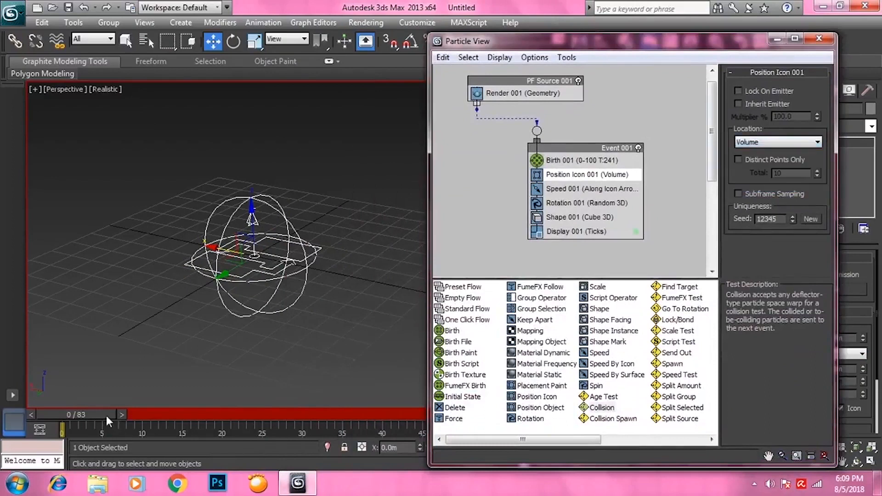
drag(106, 415, 252, 422)
key(w)
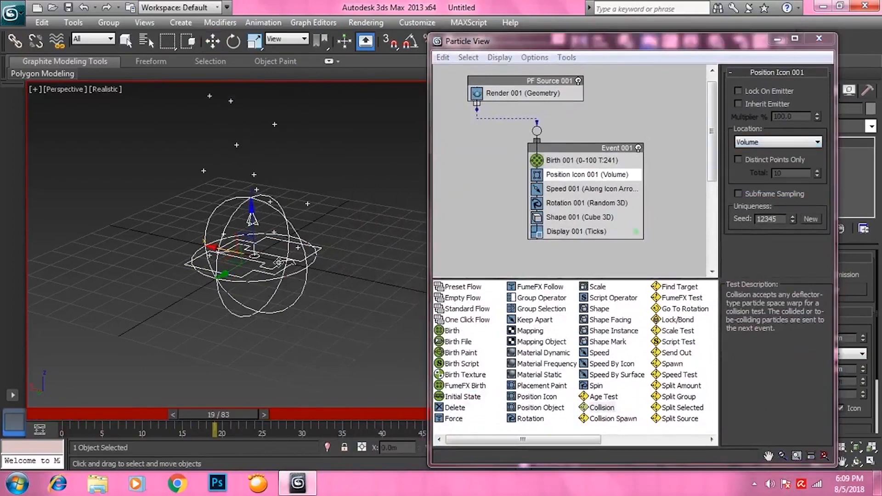
middle_drag(274, 257, 301, 240)
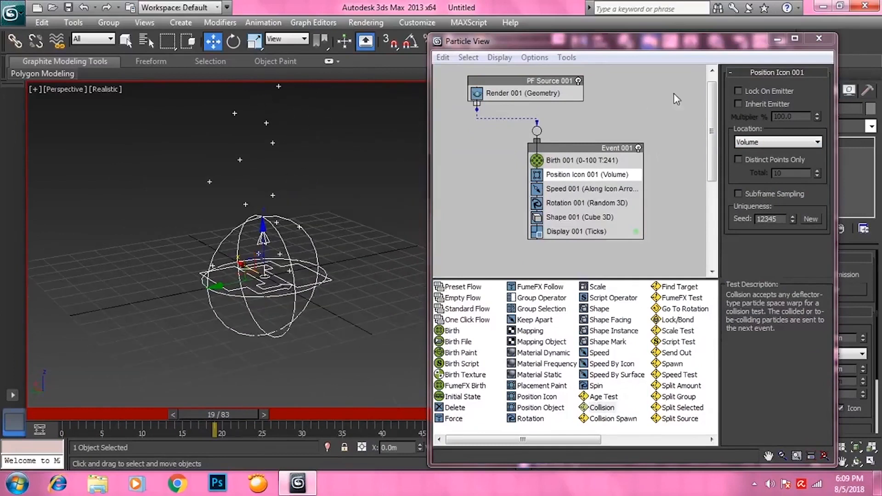
Enable Lock On Emitter for Position Icon 001 and scrub to frame 57 to inspect the particles inside the sphere.
click(738, 90)
alt+middle_drag(365, 257, 298, 285)
drag(250, 413, 473, 414)
alt+middle_drag(323, 335, 235, 351)
Set the Location to Surface and inspect closely where the particles sit on the sphere emitter.
click(758, 142)
click(758, 178)
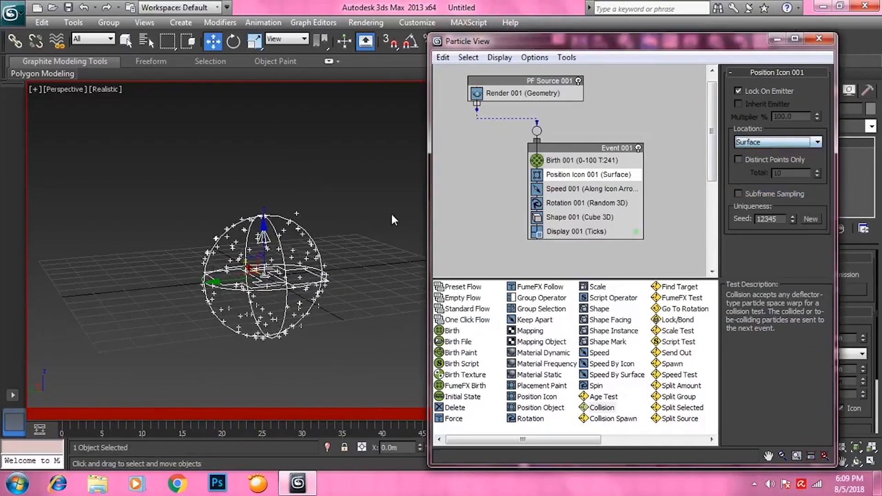
scroll(340, 210, up, 5)
alt+middle_drag(351, 212, 392, 210)
scroll(177, 211, up, 4)
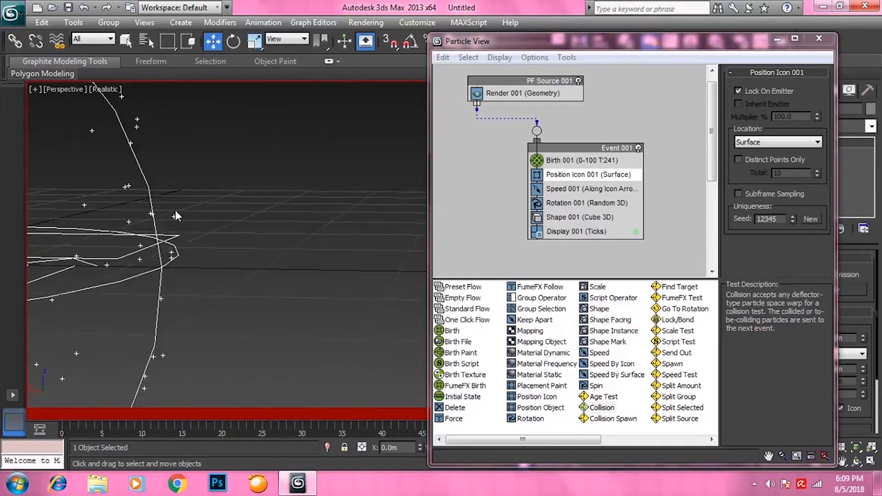
middle_drag(175, 211, 298, 205)
scroll(252, 266, down, 6)
click(765, 143)
click(764, 142)
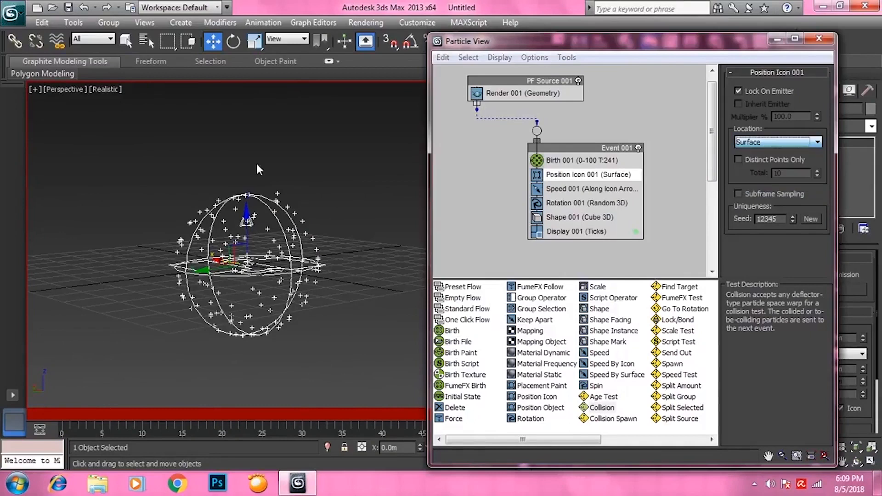
Set the emitter's Icon Type to Rectangle and return the timeline to frame 0.
drag(710, 46, 628, 50)
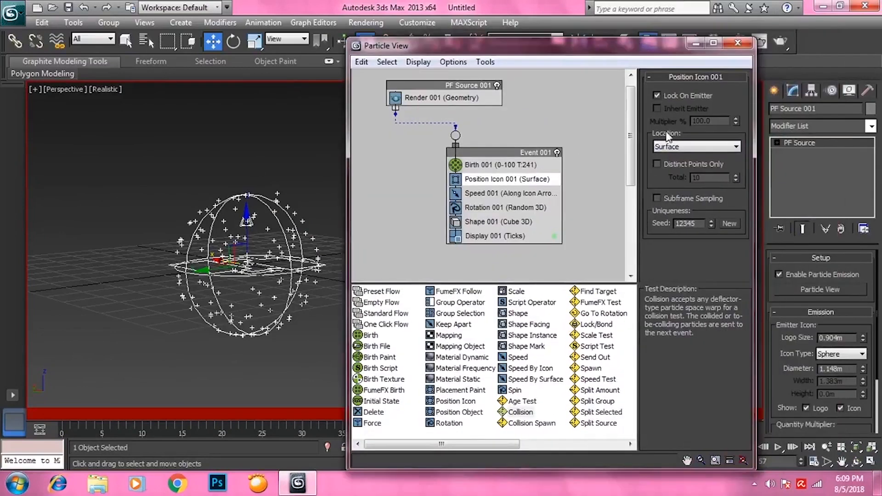
click(836, 354)
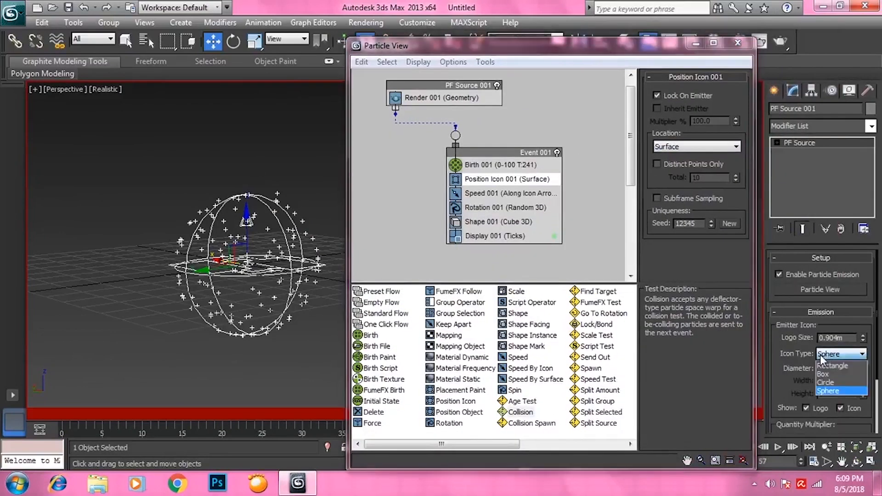
click(845, 364)
alt+middle_drag(239, 256, 413, 133)
drag(435, 50, 520, 24)
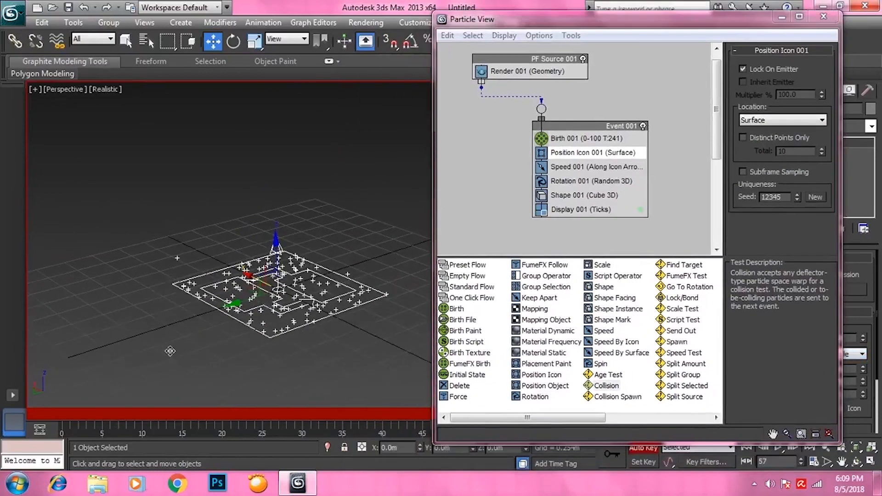
mouse_move(64, 415)
mouse_down()
mouse_move(665, 405)
mouse_move(60, 408)
mouse_up()
middle_drag(384, 247, 362, 262)
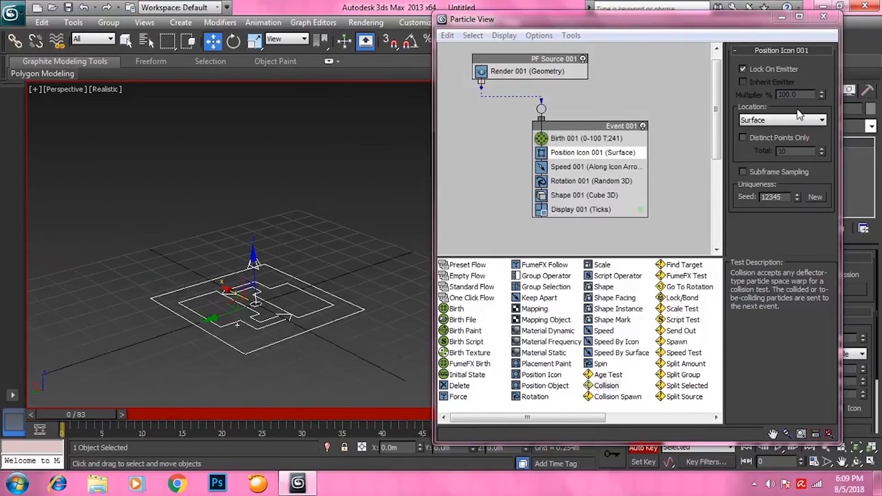
Set the Location of Position Icon 001 to Pivot and scrub the timeline to frame 17.
click(777, 122)
click(777, 121)
click(777, 121)
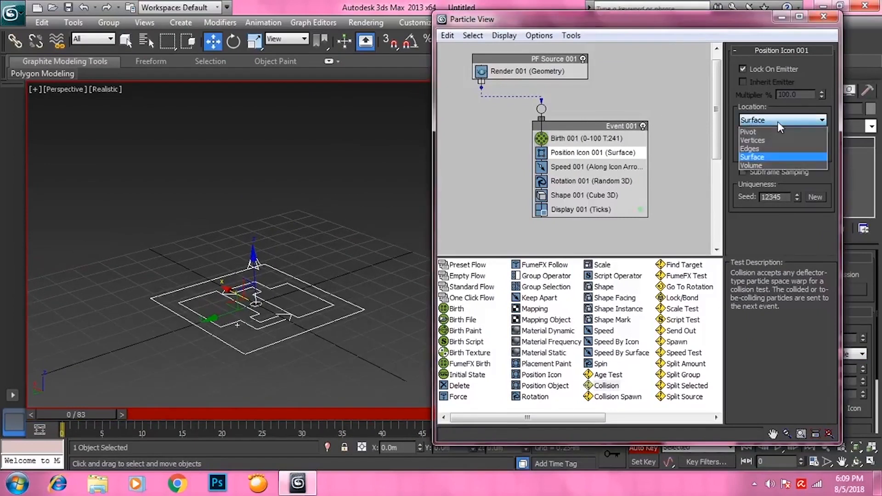
click(770, 131)
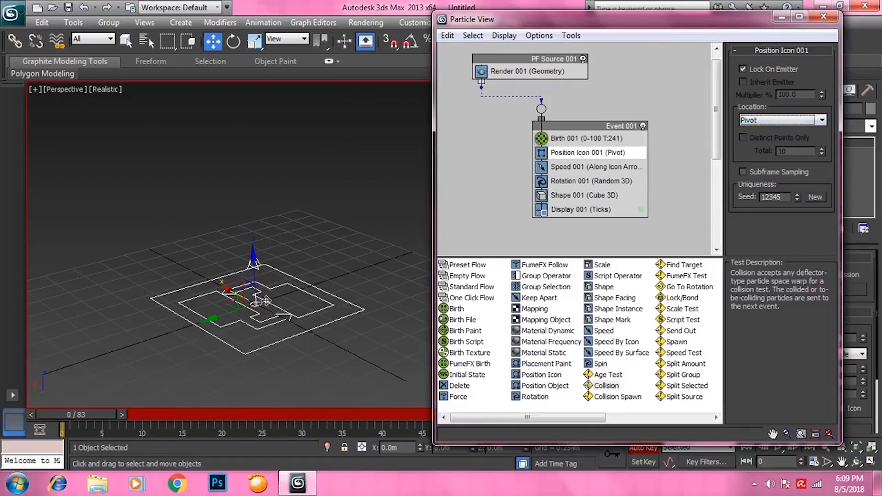
drag(108, 410, 214, 414)
Turn off Lock On Emitter, inspect the pivot emission, and return the timeline to frame 0.
click(769, 69)
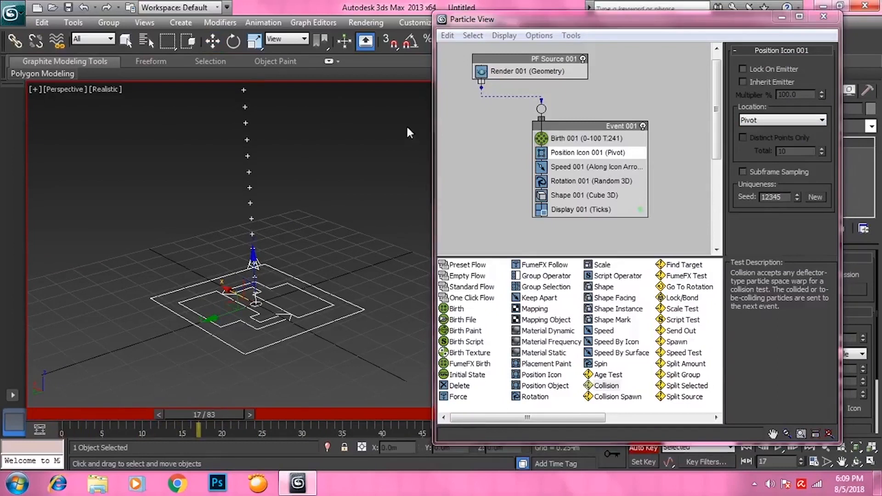
scroll(355, 202, down, 5)
alt+middle_drag(315, 224, 279, 233)
scroll(276, 248, up, 5)
drag(191, 414, 77, 416)
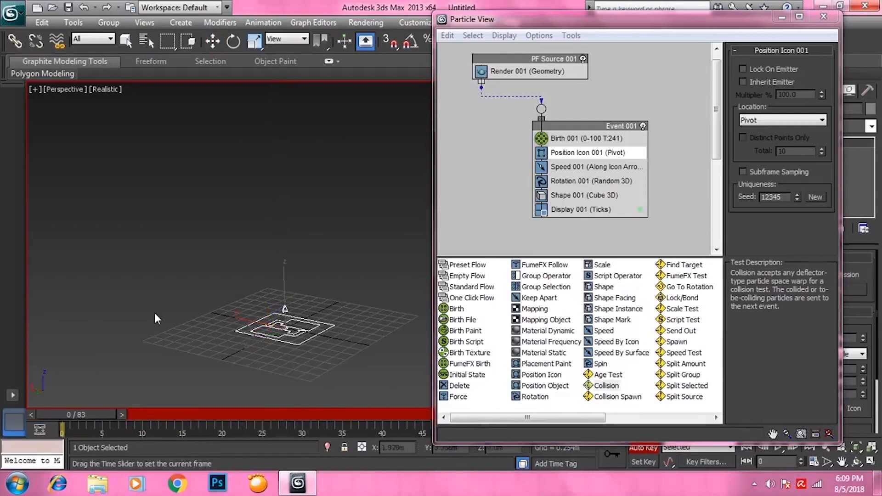
key(w)
Set the Location to Vertices and scrub to frame 17 to examine emission from the rectangle's corners.
click(757, 120)
click(758, 146)
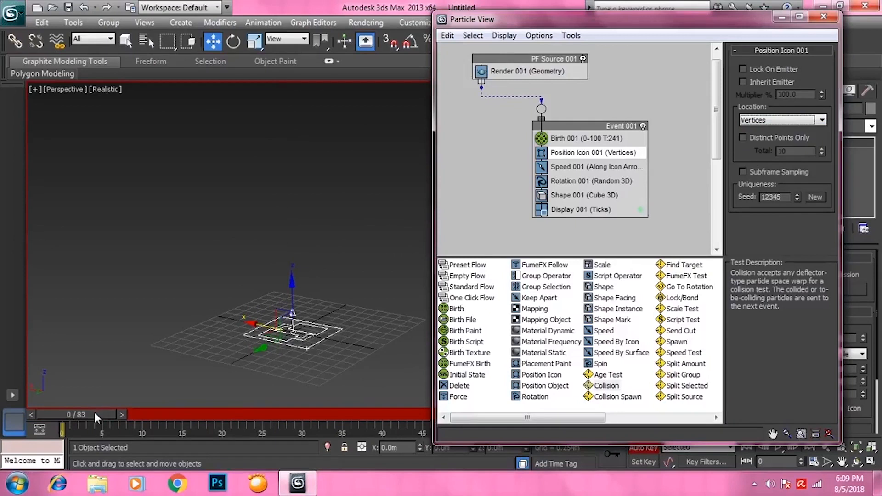
middle_drag(277, 345, 270, 337)
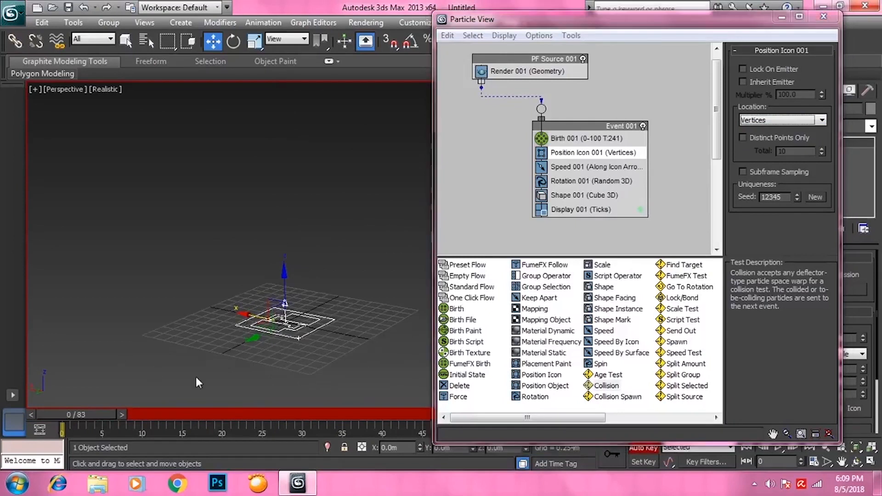
drag(92, 414, 229, 421)
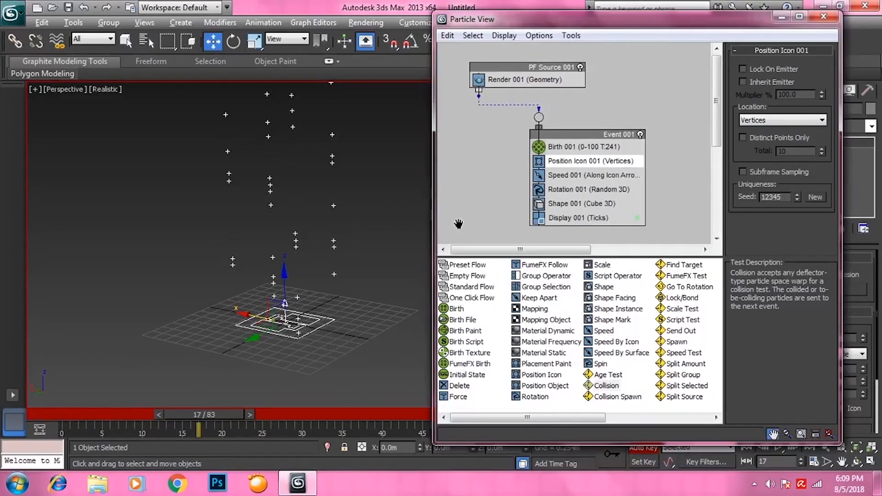
alt+middle_drag(403, 241, 381, 216)
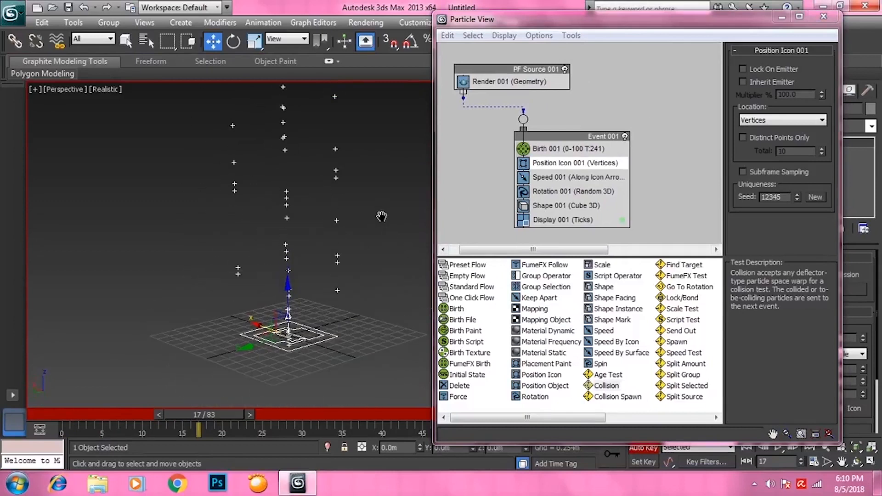
Set the Location to Edges and scrub to frame 81 in the maximized Top view to check the edge emission.
click(782, 120)
click(776, 147)
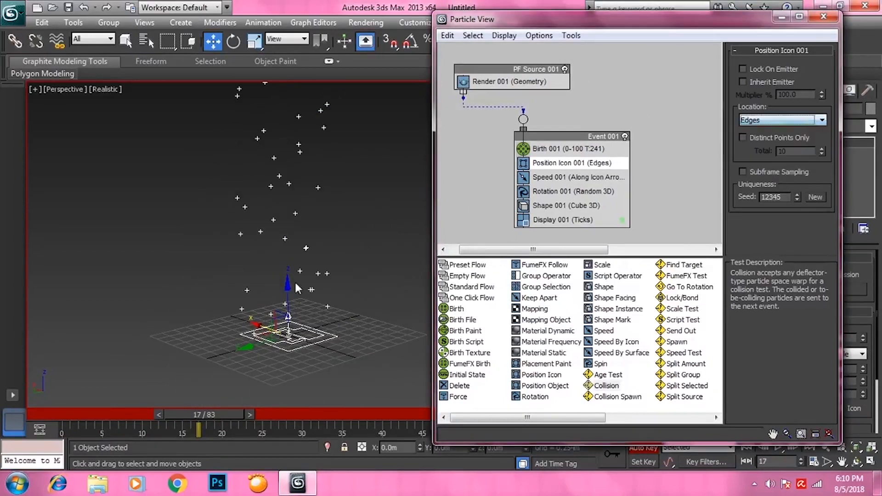
alt+middle_drag(298, 288, 307, 251)
key(alt+w)
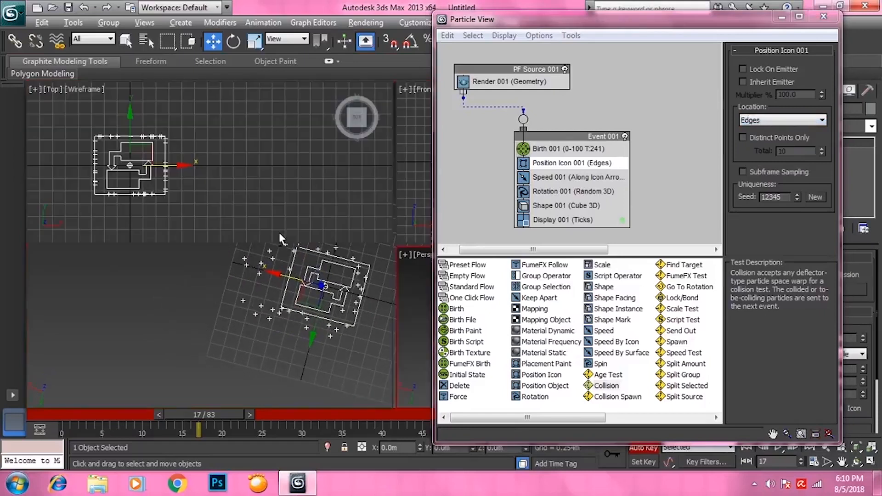
middle_click(250, 191)
key(alt+w)
middle_drag(250, 191, 257, 208)
drag(217, 415, 354, 425)
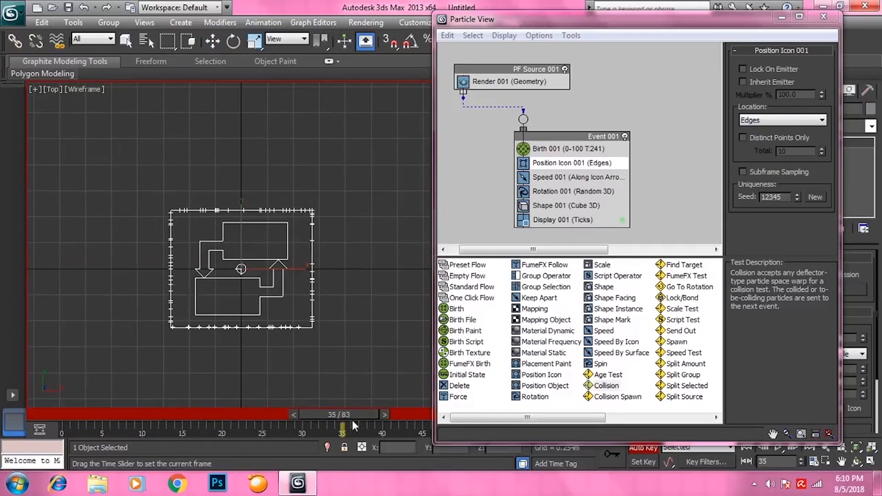
key(w)
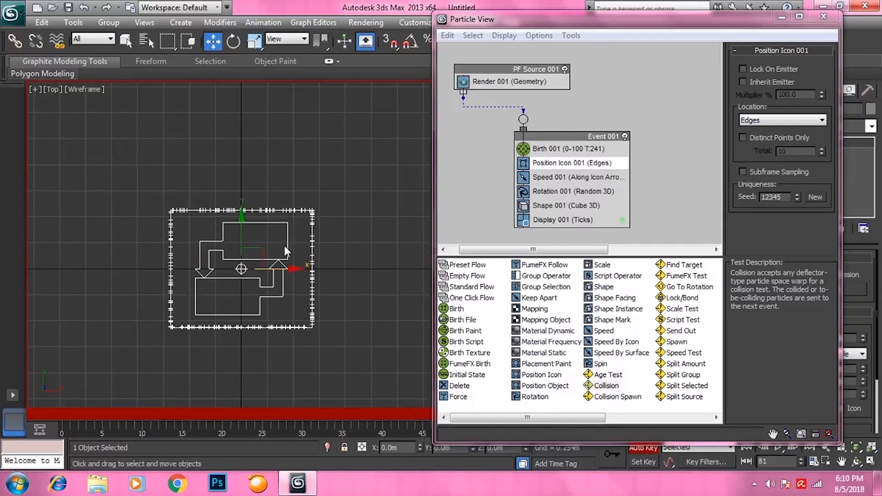
Return to the maximized Perspective view, turn off Auto Key, and reselect the PF Source emitter.
key(alt+w)
middle_click(408, 264)
key(alt+w)
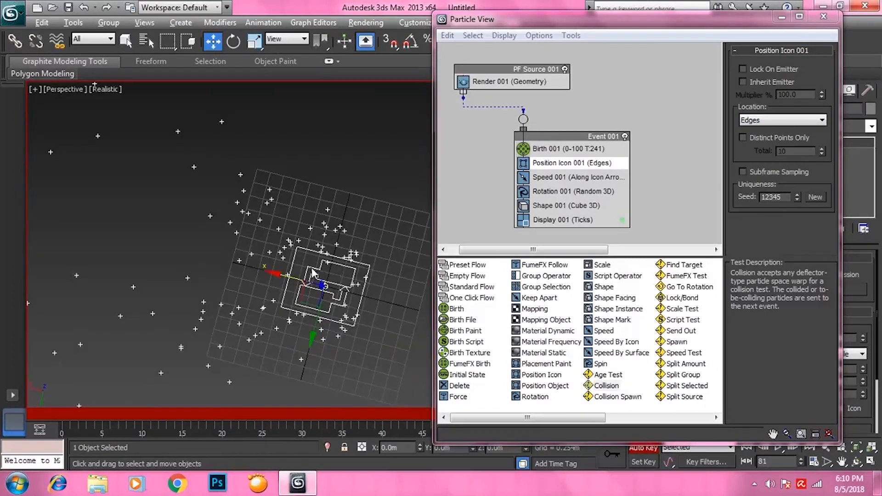
drag(647, 21, 617, 61)
click(637, 444)
click(281, 163)
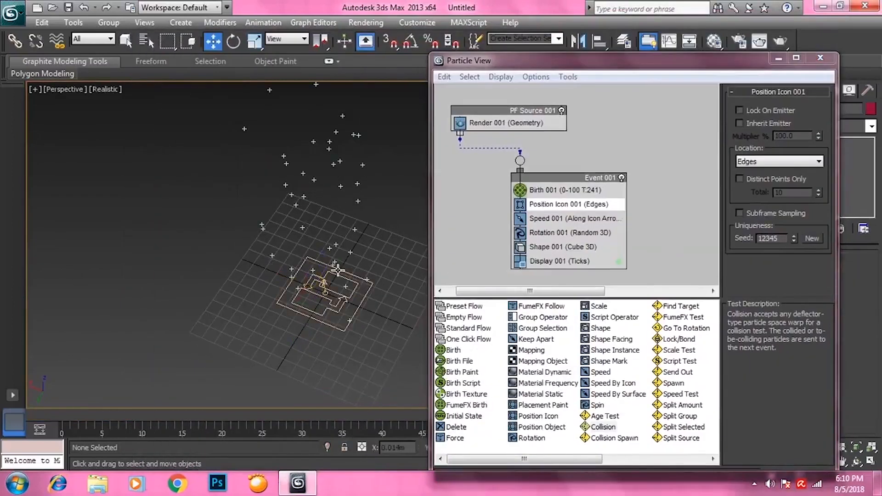
click(337, 270)
Try the Pivot location again, then set the Location of Position Icon 001 to Surface.
click(763, 164)
click(760, 170)
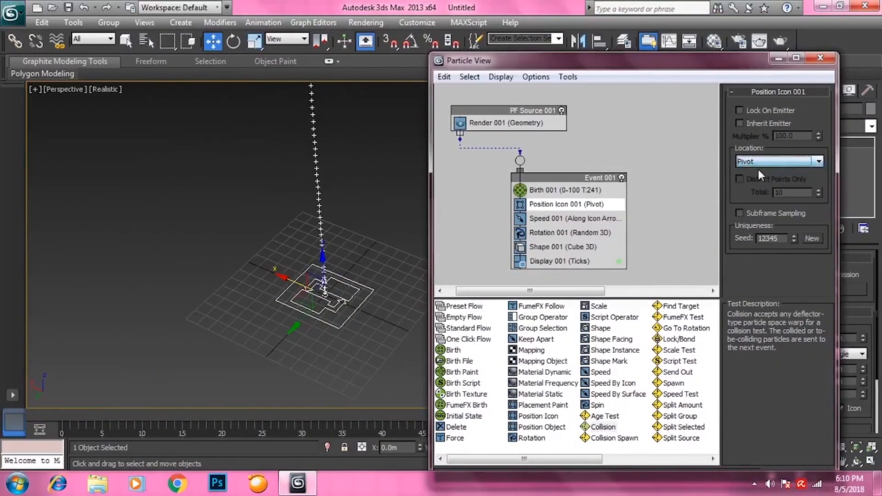
alt+middle_drag(293, 241, 308, 192)
click(788, 162)
click(751, 197)
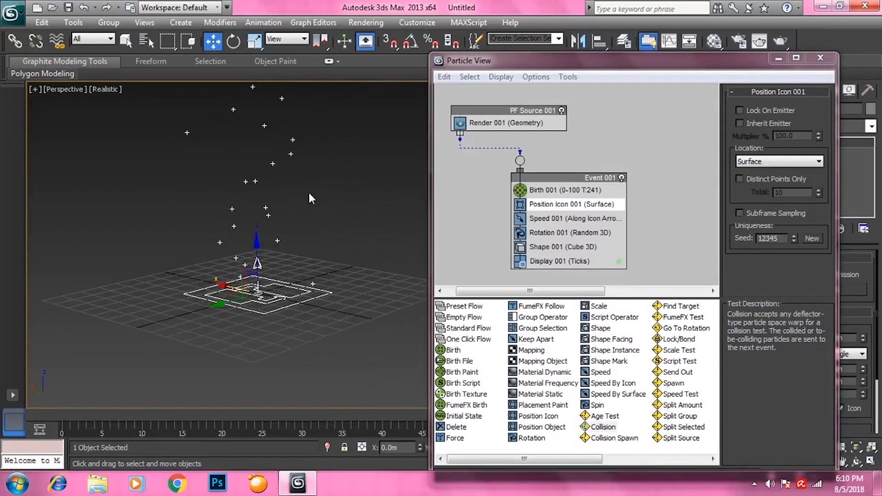
Select the Speed 001 operator, set its Speed to 2, and return the timeline to frame 0.
click(558, 220)
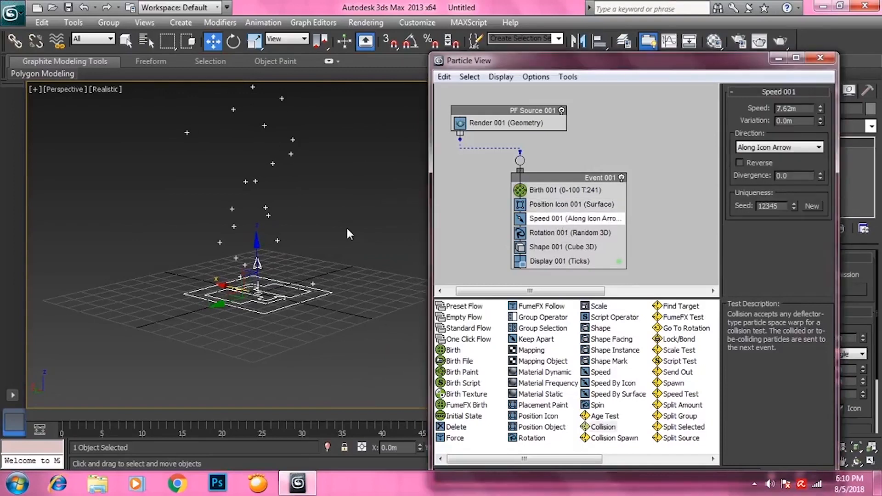
alt+middle_drag(329, 186, 325, 206)
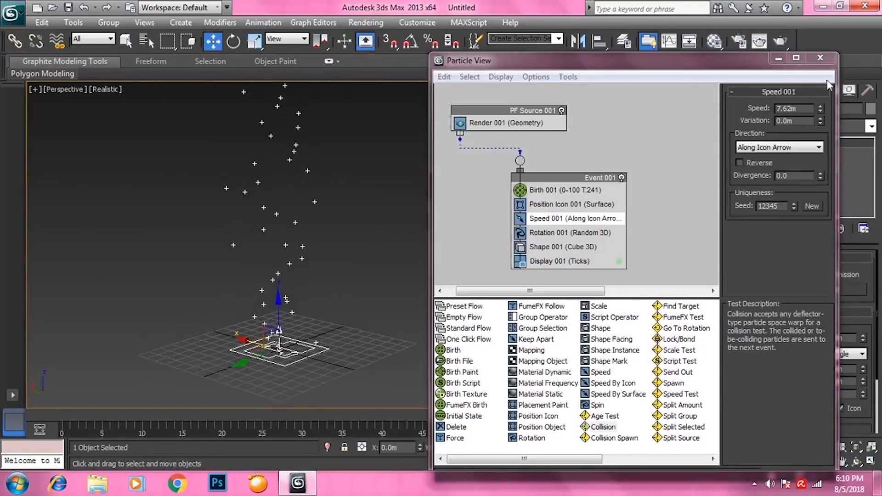
mouse_move(654, 62)
mouse_down()
mouse_move(721, 59)
mouse_move(671, 55)
mouse_up()
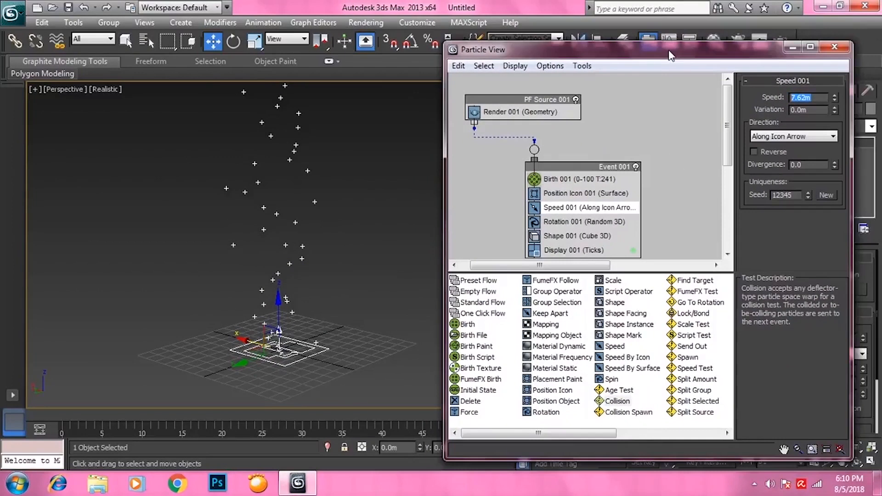
middle_drag(673, 191, 670, 172)
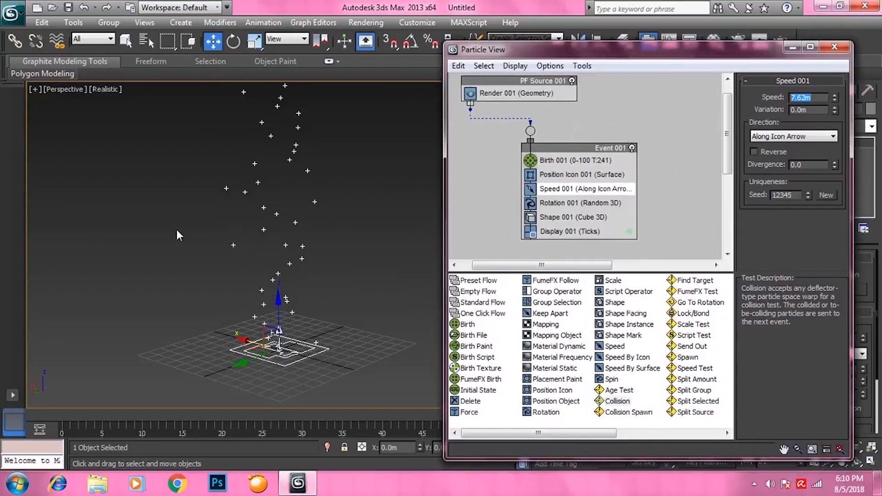
click(826, 97)
double_click(820, 98)
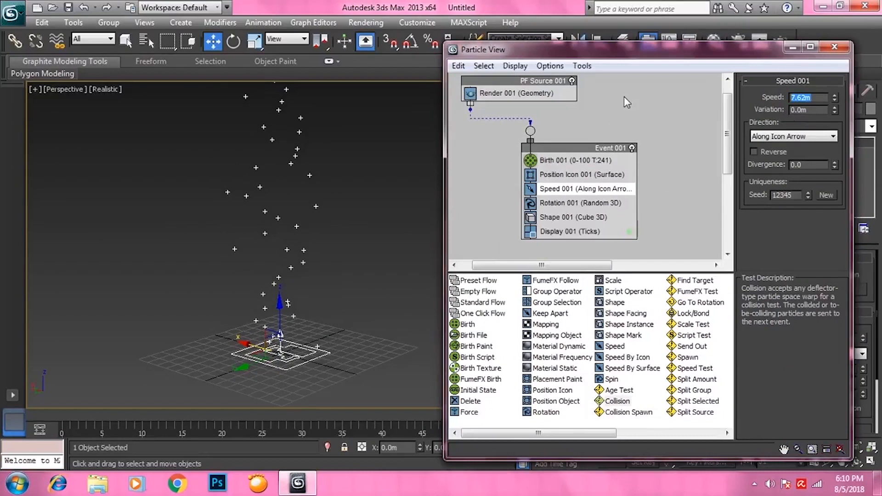
text(2)
key(Return)
mouse_move(62, 414)
mouse_down()
mouse_move(692, 415)
mouse_move(50, 425)
mouse_up()
Set the Speed of Speed 001 to 0.1 m and scrub the timeline to check the particle motion.
click(711, 113)
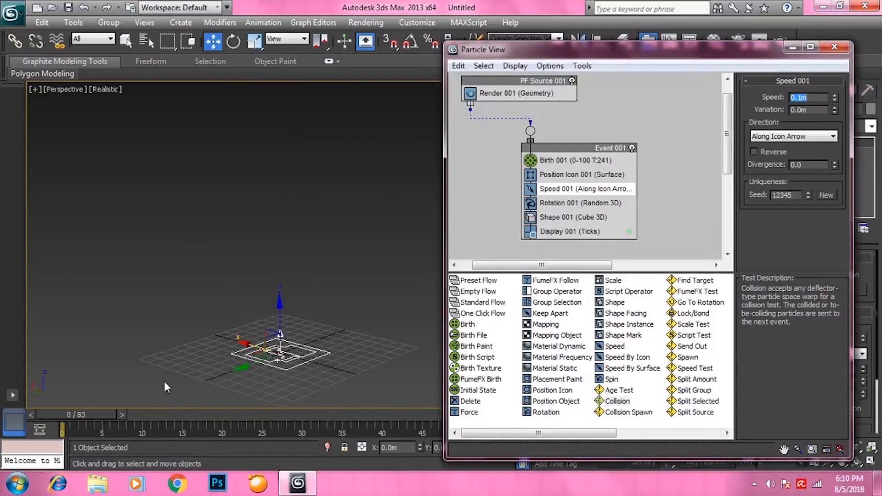
drag(79, 415, 1, 420)
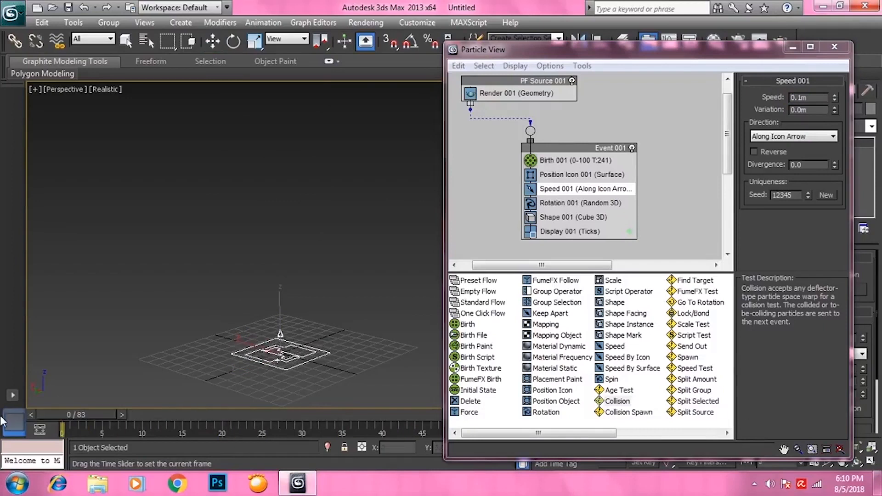
key(w)
Try a Speed of 20 for Speed 001, then set it to 4 m and scrub the timeline to check the particles.
click(618, 119)
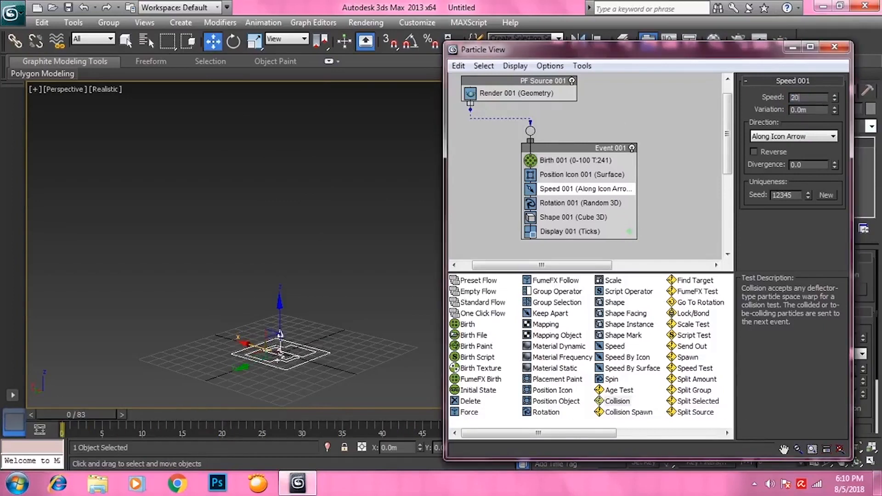
drag(67, 415, 41, 415)
click(818, 95)
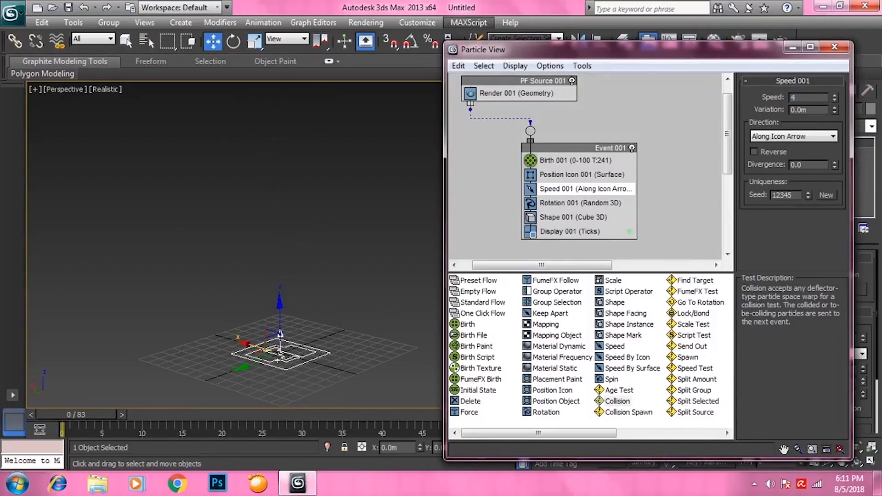
text(4)
key(Return)
drag(81, 414, 46, 416)
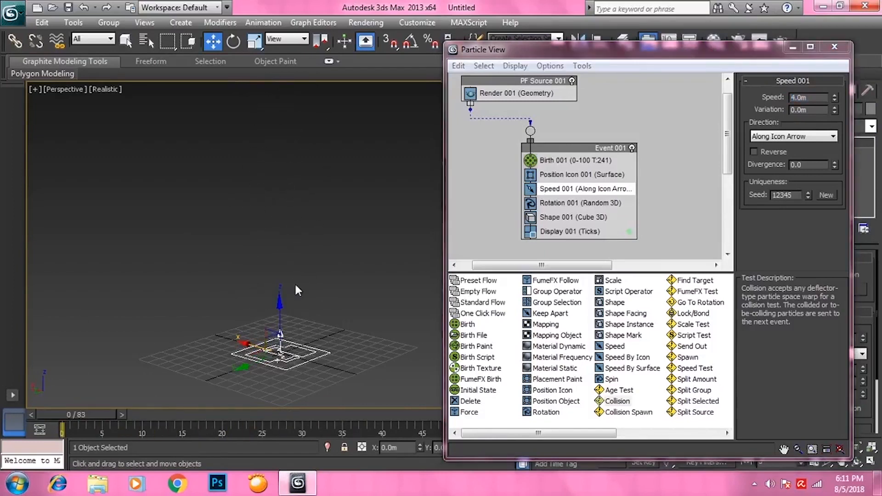
scroll(296, 290, down, 3)
drag(111, 415, 320, 431)
key(w)
middle_drag(364, 258, 342, 286)
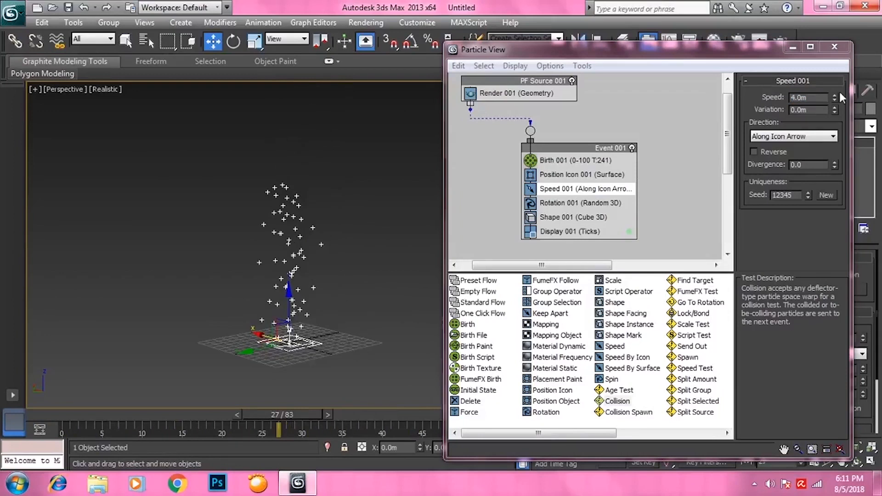
Try raising the Variation of Speed 001 up to 13 m and scrub the timeline to check the spacing.
drag(834, 111, 834, 98)
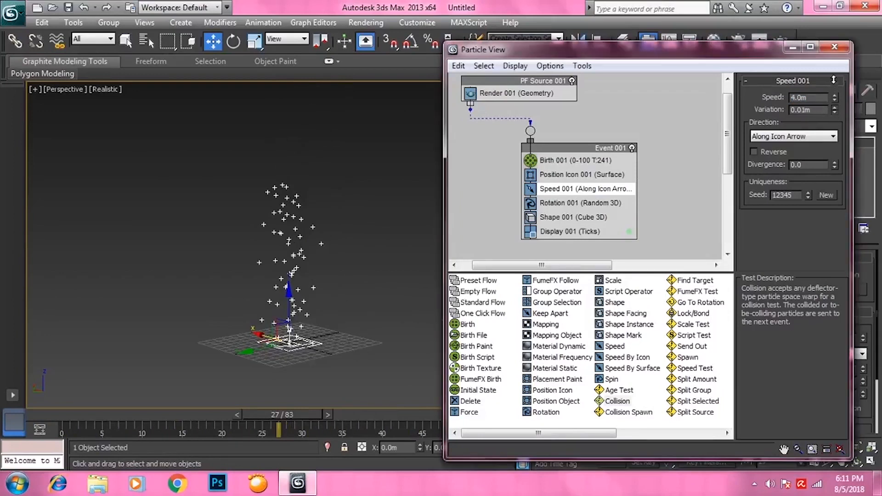
drag(831, 46, 826, 477)
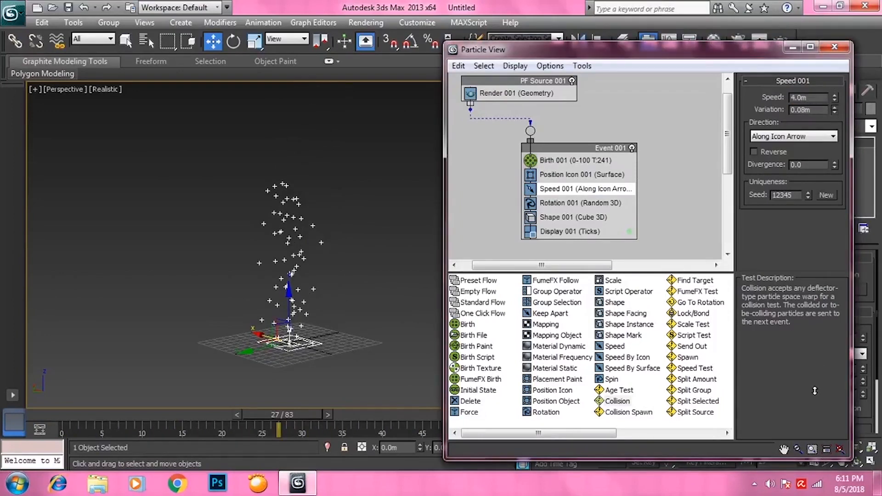
drag(56, 412, 163, 400)
key(w)
double_click(818, 111)
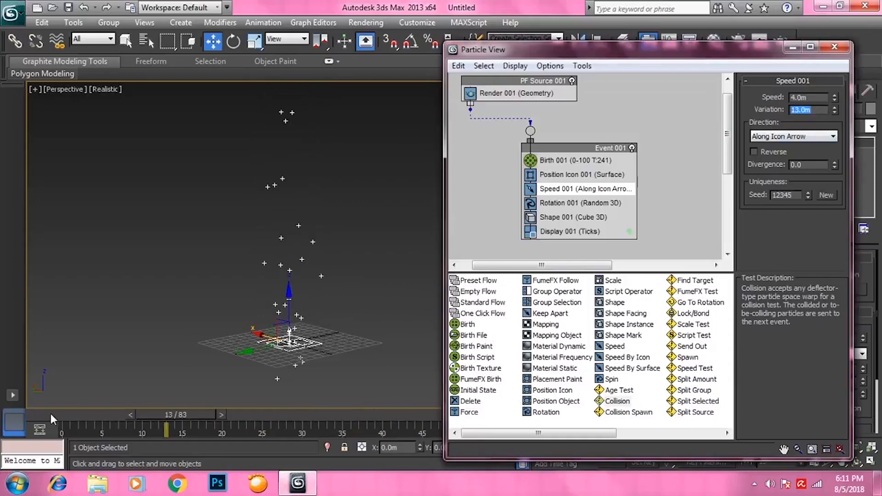
drag(52, 414, 381, 413)
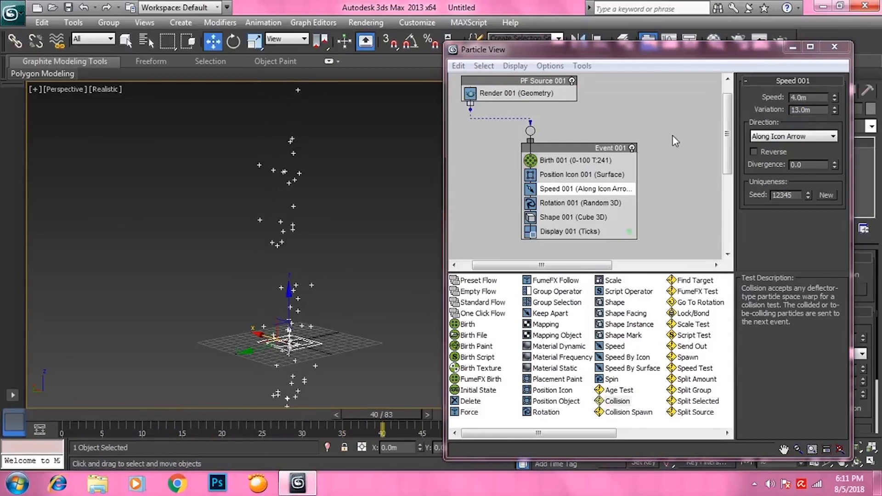
Set the Variation of Speed 001 to 1 m and scrub the timeline through the particle motion.
double_click(805, 109)
text(1)
key(Return)
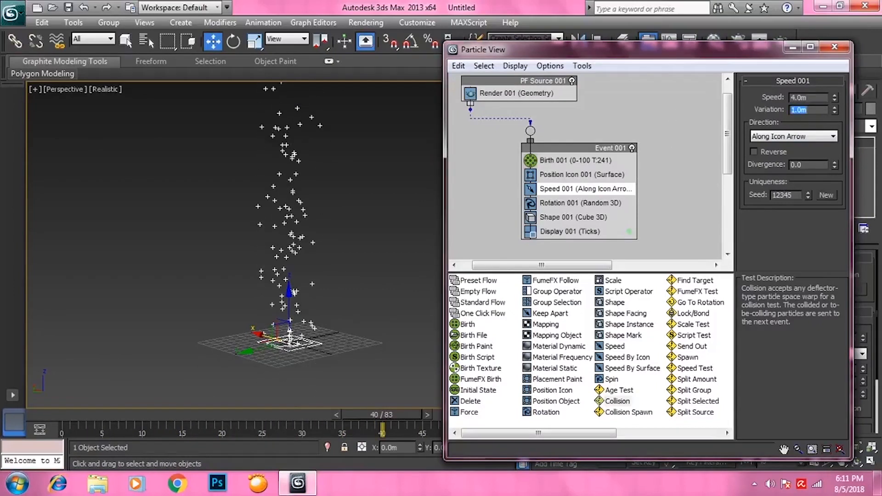
drag(69, 419, 461, 403)
key(w)
Maximize the Left view with the whole particle stream in frame and return the timeline to frame 0.
middle_drag(234, 283, 220, 298)
key(alt+w)
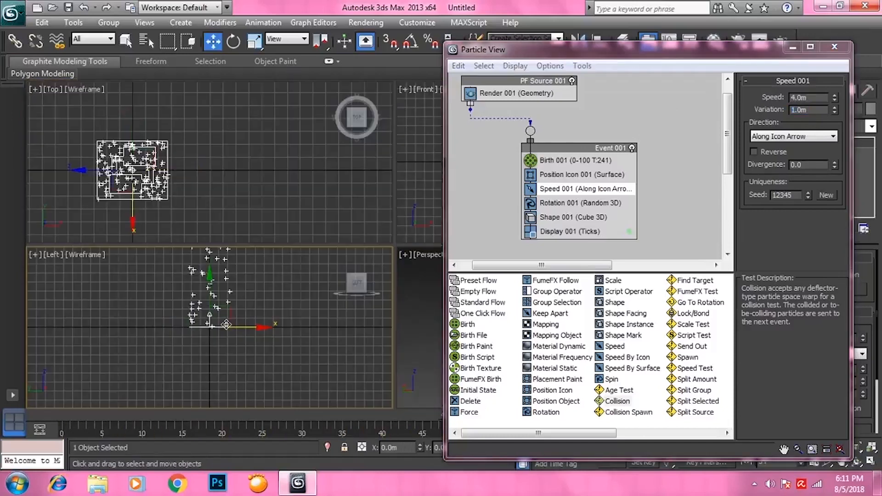
middle_click(223, 329)
key(alt+w)
scroll(228, 337, down, 5)
middle_drag(279, 275, 223, 335)
scroll(351, 253, down, 2)
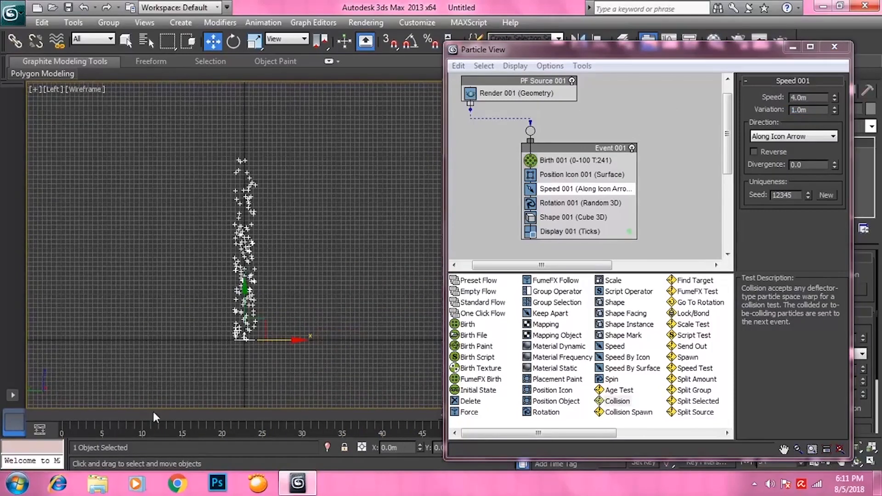
drag(110, 416, 66, 416)
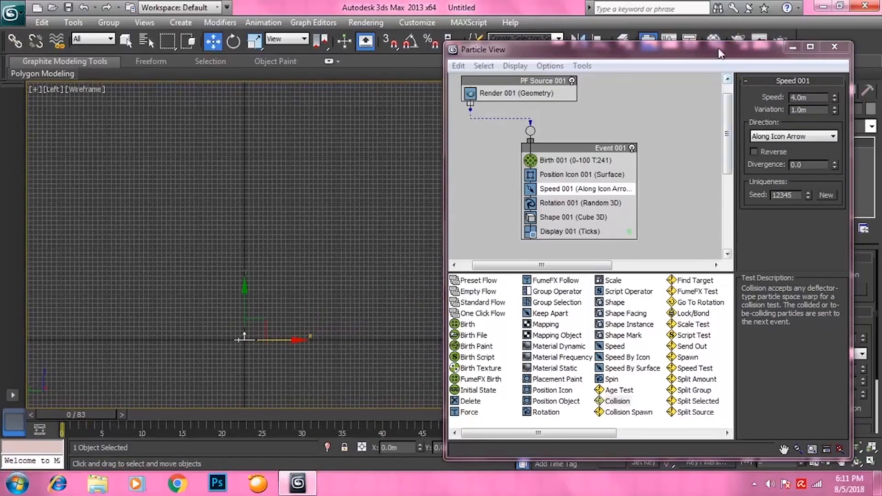
Move Particle View clear of the playback controls, play and stop the animation, and return to frame 0.
drag(720, 52, 722, 22)
click(778, 447)
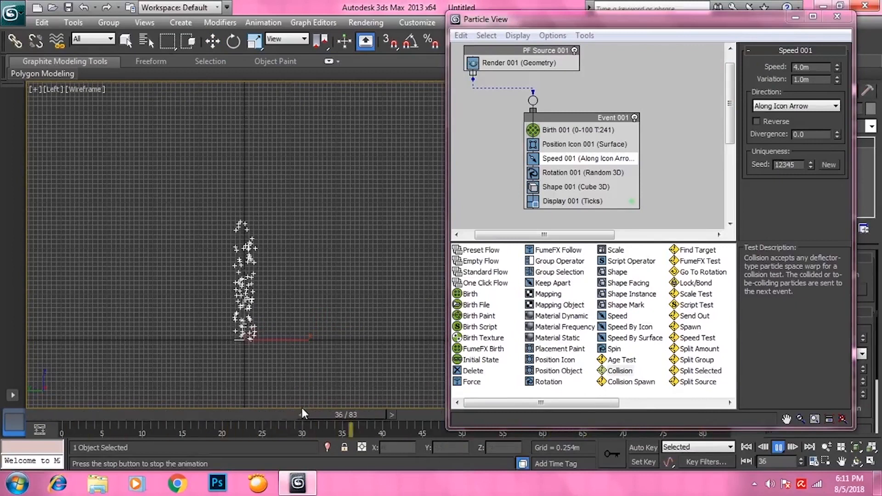
click(779, 447)
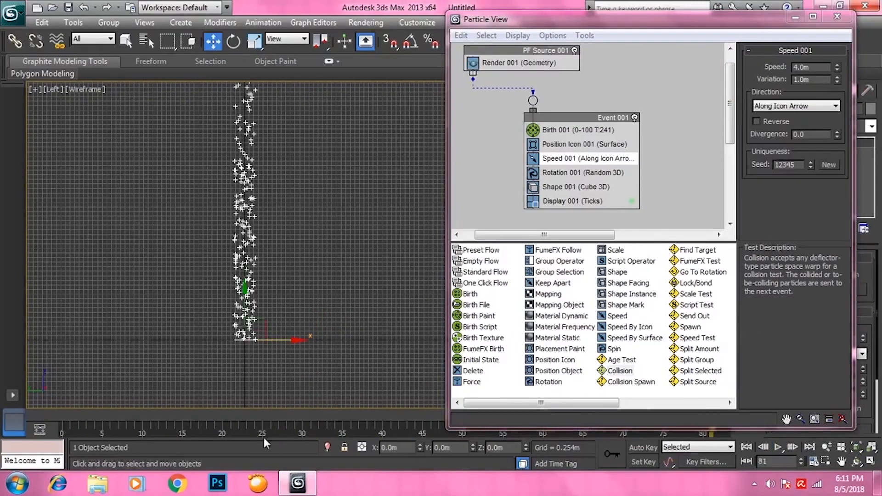
drag(215, 416, 69, 417)
Return to the maximized Perspective view and move the Particle View window slightly higher.
key(alt+w)
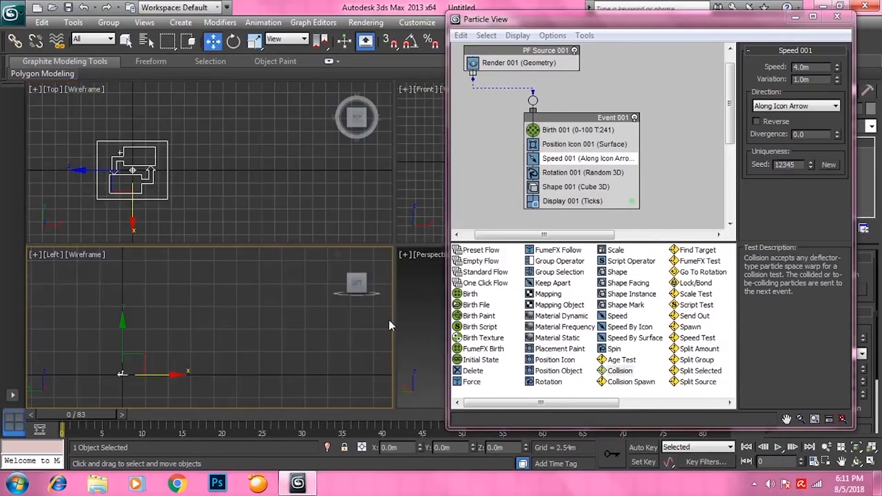
click(449, 291)
key(alt+w)
key(alt+w)
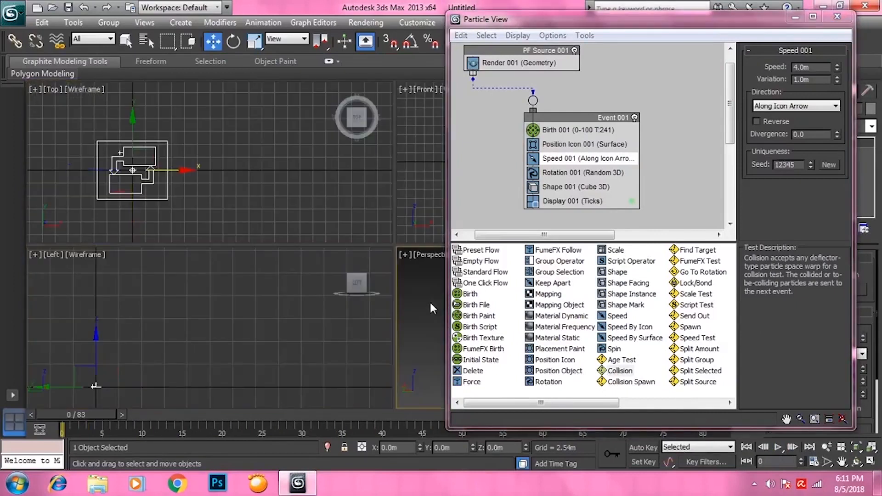
click(429, 300)
key(alt+w)
scroll(301, 299, up, 3)
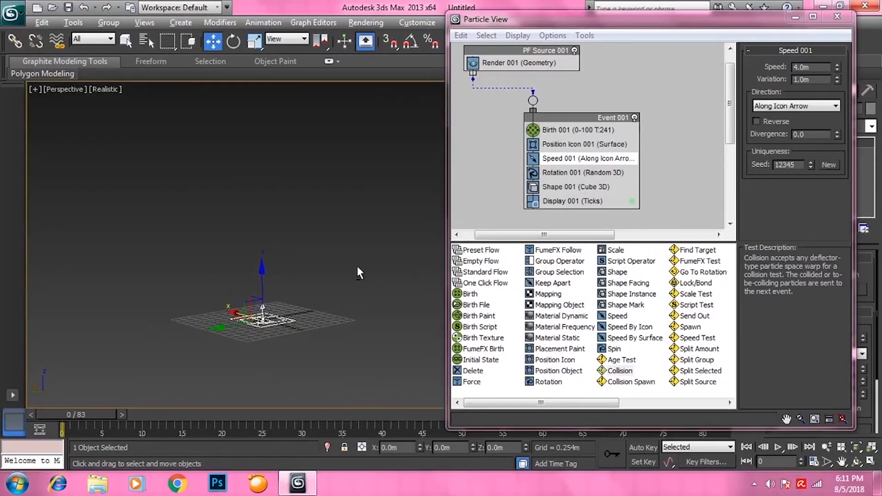
drag(665, 24, 664, 11)
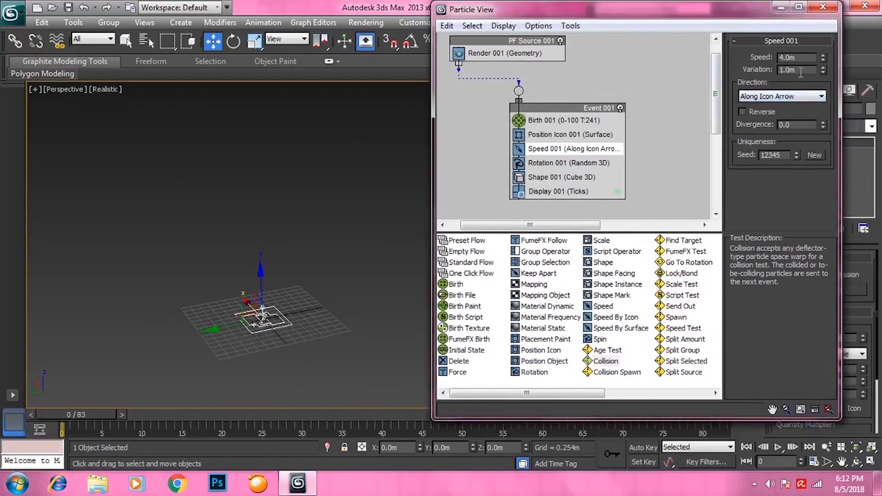
Choose Along Icon Arrow as the Direction of Speed 001 and scrub to frame 5 to inspect the emission.
click(783, 98)
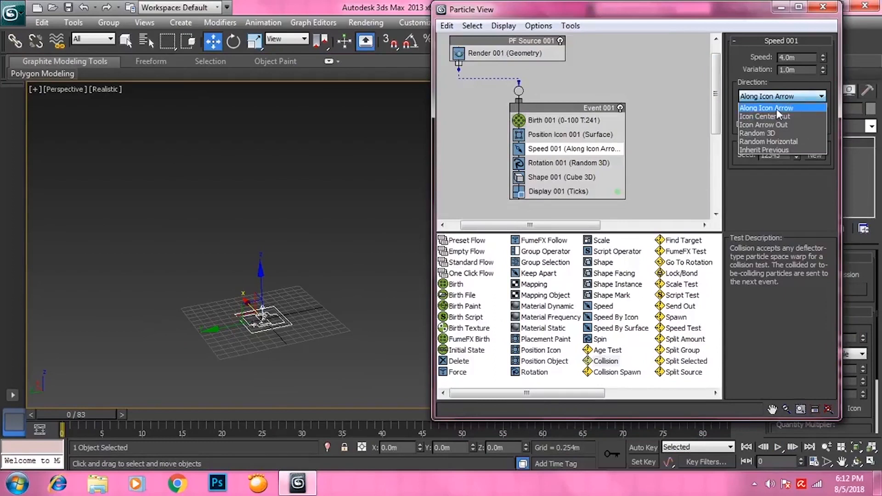
click(777, 112)
alt+middle_drag(266, 289, 299, 248)
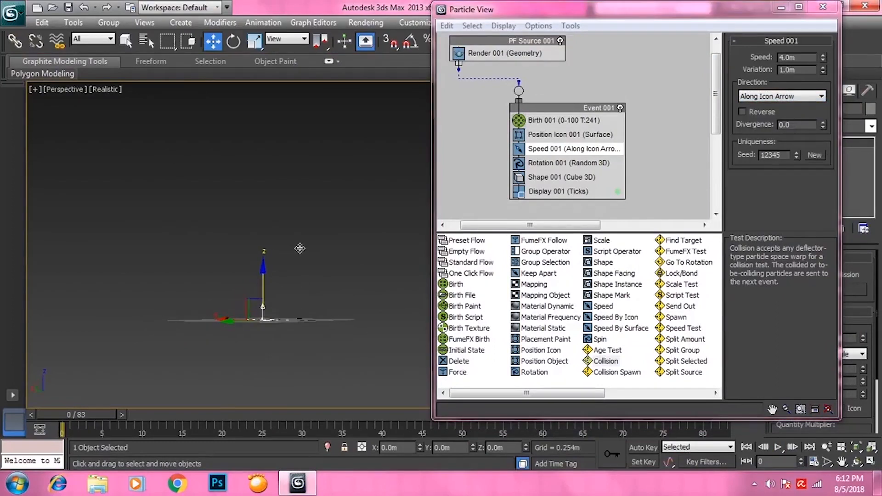
alt+middle_drag(263, 301, 347, 260)
drag(85, 414, 108, 416)
key(w)
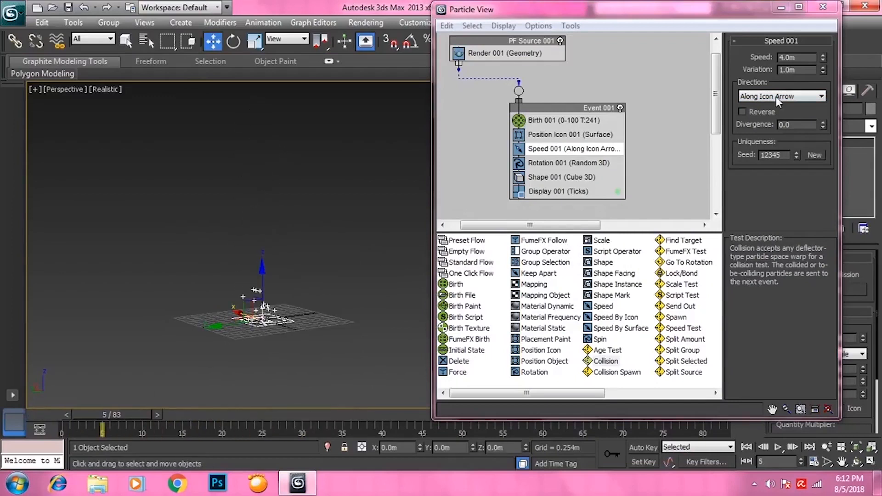
Try the Icon Center Out direction for Speed 001 and scrub the timeline to see how the particles spread.
click(777, 96)
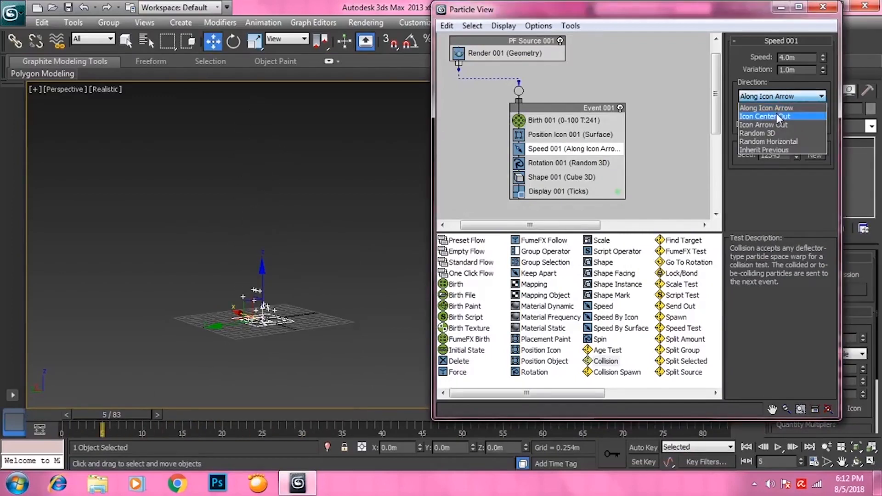
click(776, 116)
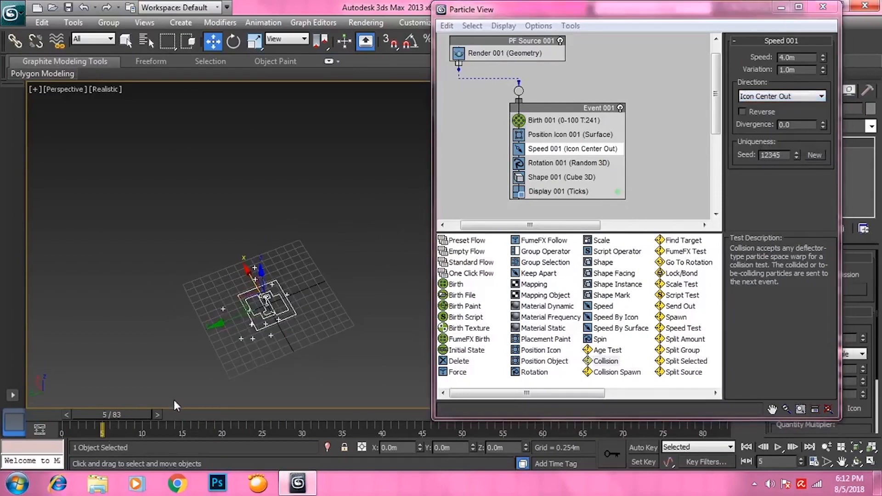
drag(109, 413, 457, 404)
mouse_move(356, 353)
alt+middle_down()
mouse_move(369, 285)
mouse_move(373, 295)
mouse_move(356, 322)
mouse_move(329, 343)
mouse_move(353, 327)
mouse_move(354, 294)
mouse_move(350, 339)
alt+middle_up()
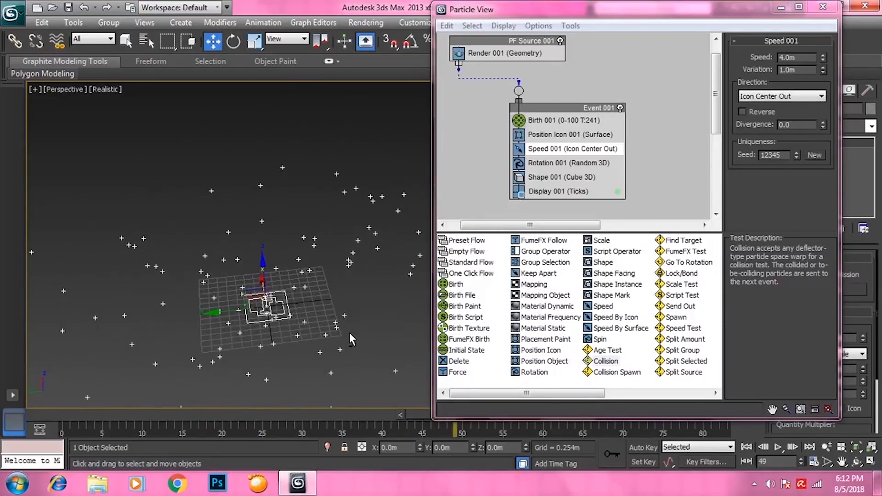
drag(118, 416, 239, 415)
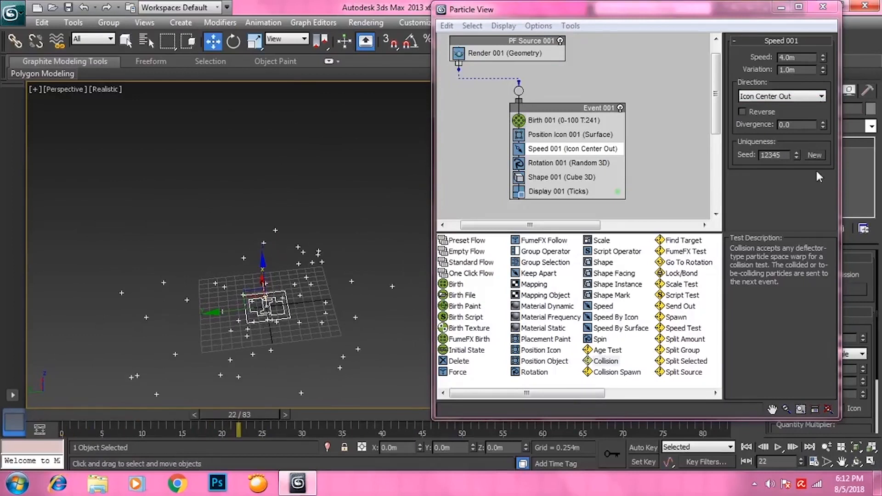
Try the Icon Arrow Out direction for Speed 001 and scrub the timeline to check the particle spread.
click(803, 96)
click(780, 127)
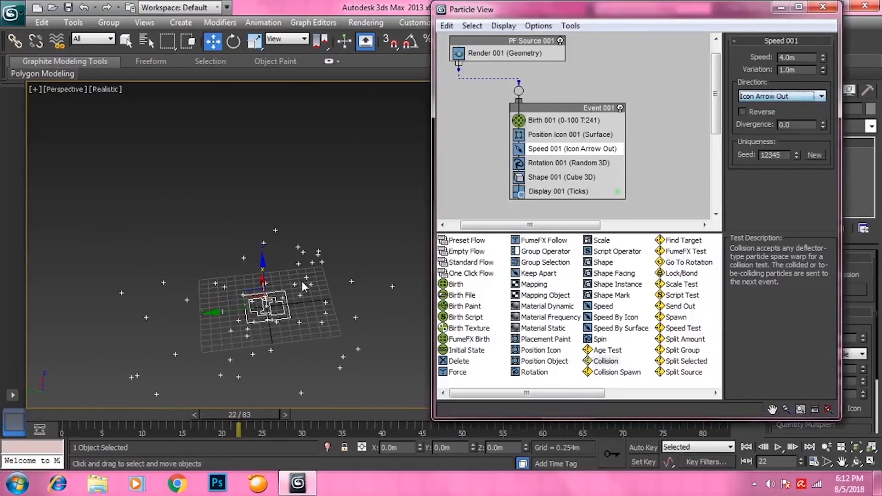
alt+middle_drag(301, 281, 297, 251)
drag(94, 414, 293, 404)
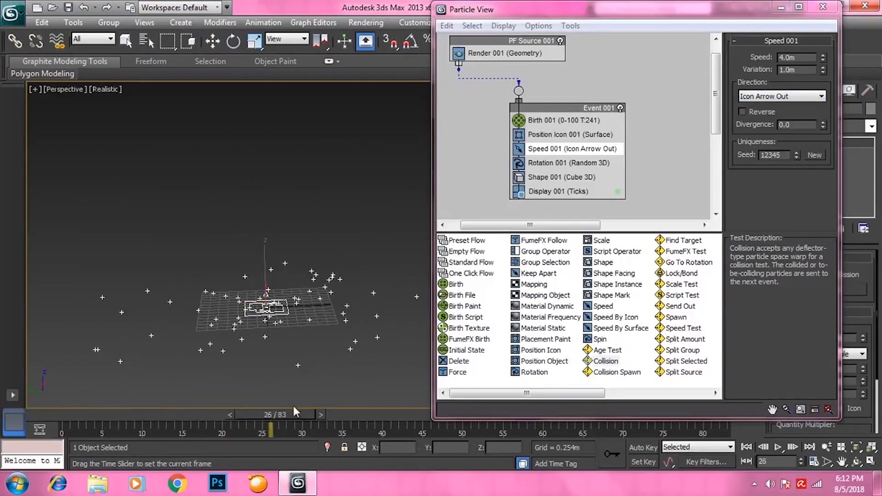
Try the Random 3D direction for Speed 001, scrub the animation, and return to frame 0.
click(801, 96)
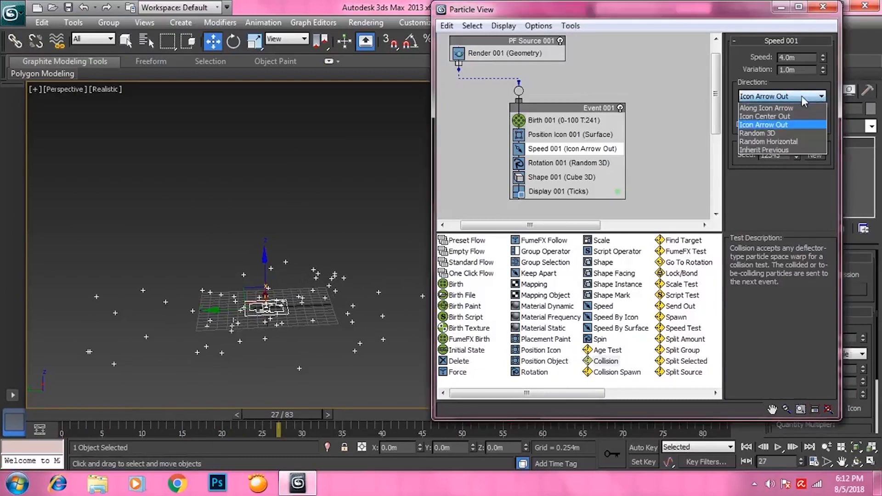
click(785, 133)
mouse_move(61, 416)
mouse_down()
mouse_move(676, 412)
mouse_move(55, 422)
mouse_up()
Try the Random Horizontal direction for Speed 001, scrub the animation, and return to frame 0.
click(753, 96)
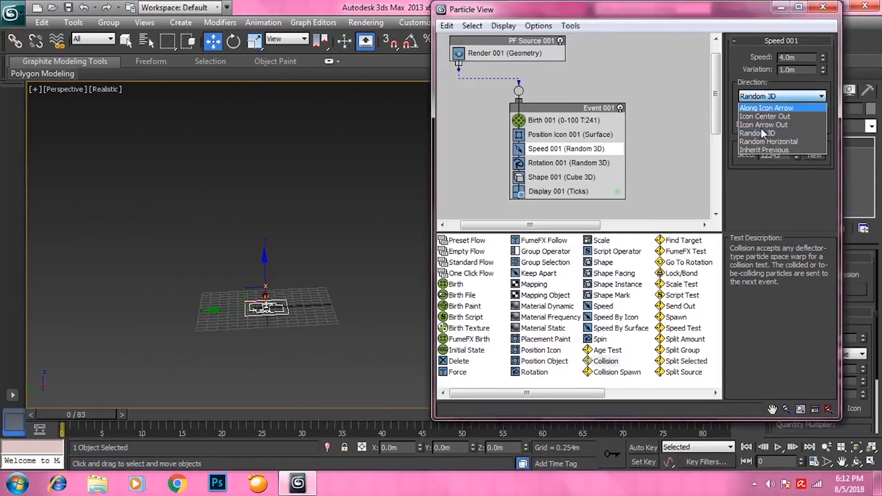
click(764, 140)
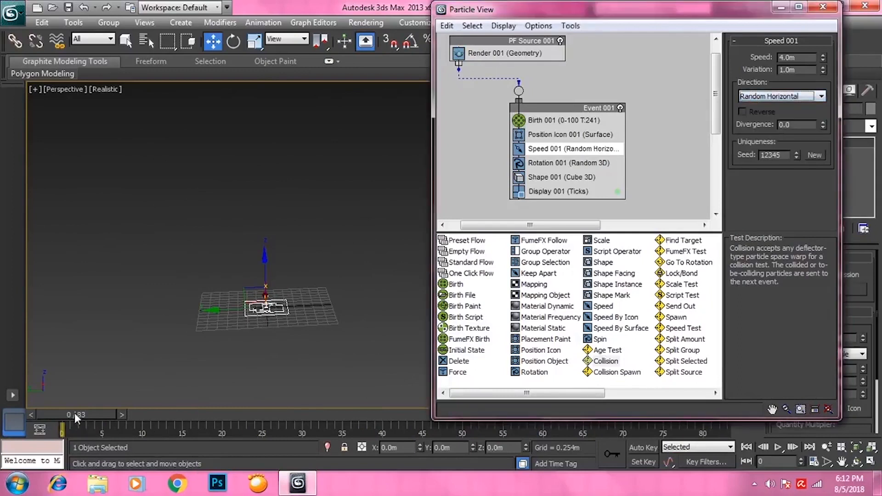
alt+middle_drag(264, 276, 264, 305)
drag(67, 414, 29, 438)
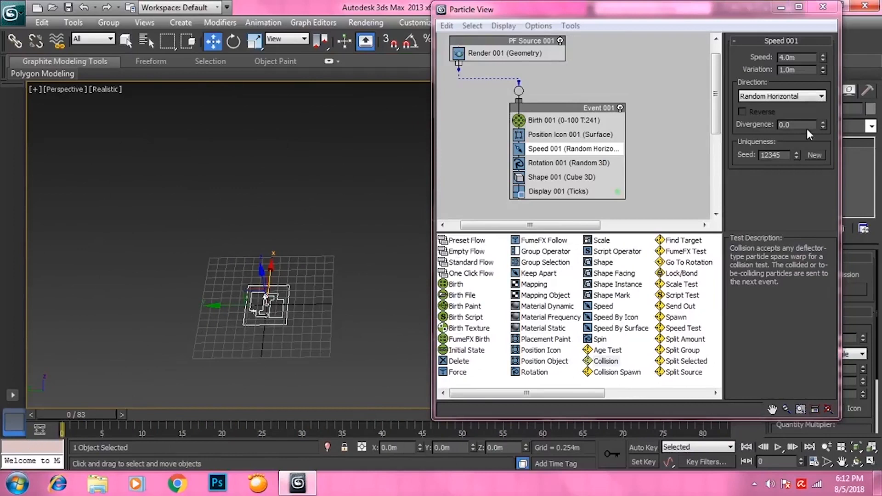
Set the Direction of Speed 001 back to Along Icon Arrow and scrub the timeline to frame 24.
click(799, 96)
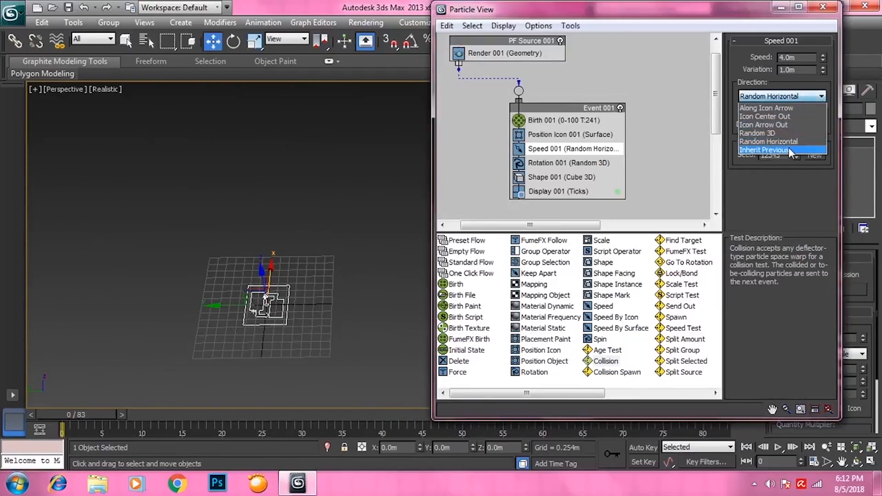
click(799, 94)
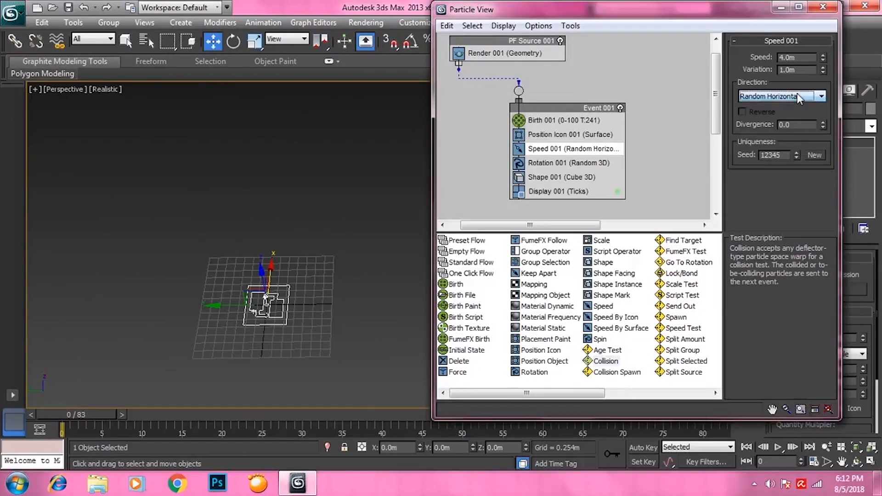
click(797, 94)
click(773, 107)
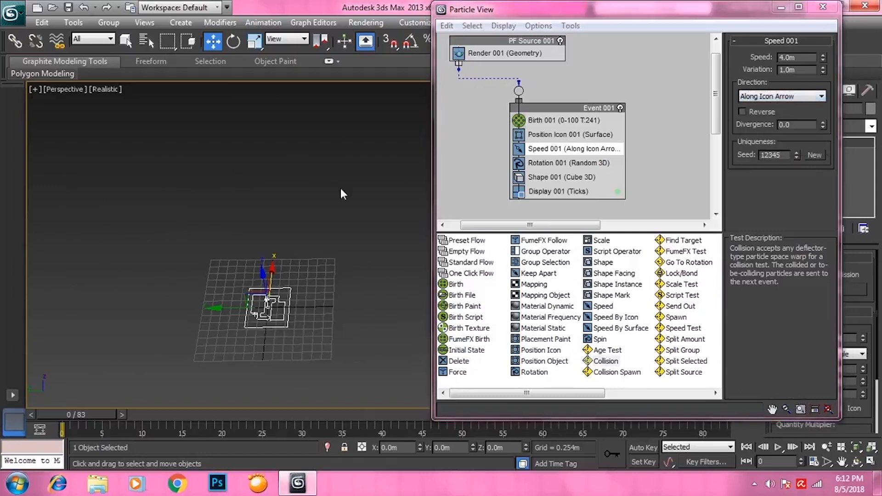
alt+middle_drag(317, 208, 316, 178)
drag(90, 414, 267, 413)
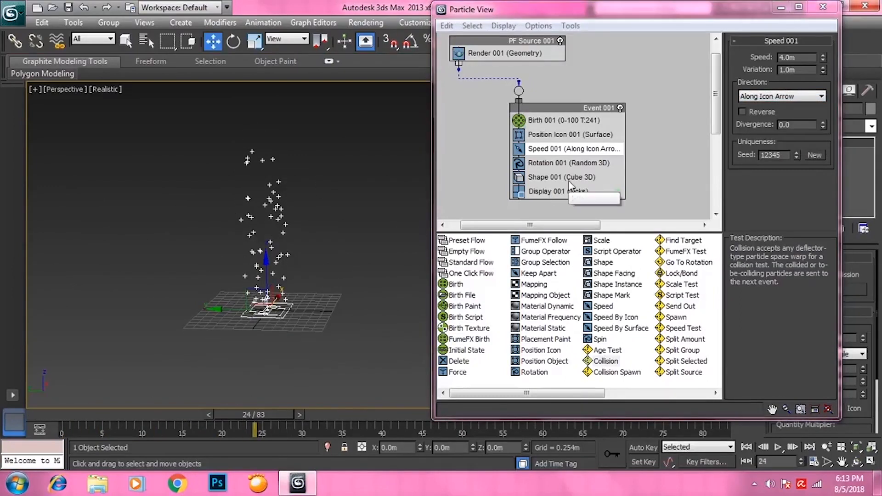
Try reversing the particle direction of Speed 001 and turn Reverse back off.
click(742, 112)
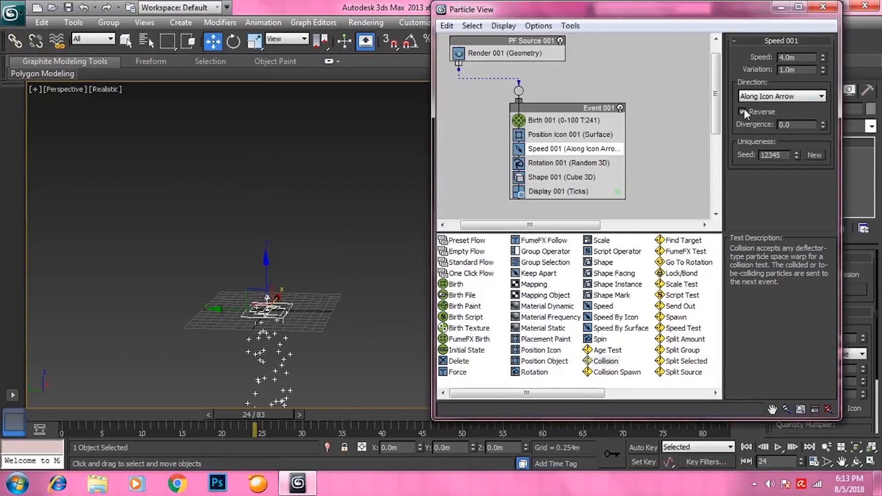
click(742, 112)
Try a Divergence of 63 for Speed 001 and scrub the timeline to frame 17.
mouse_move(364, 182)
alt+middle_down()
mouse_move(360, 171)
mouse_move(348, 179)
mouse_move(352, 189)
alt+middle_up()
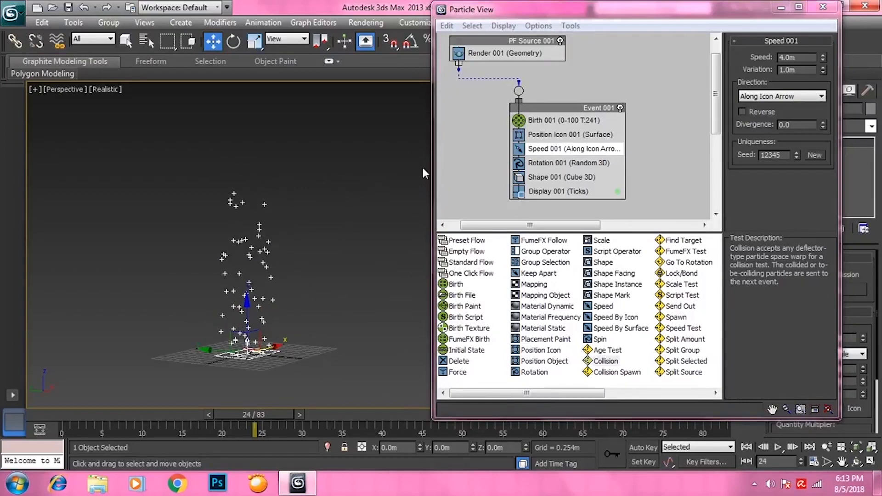
drag(822, 125, 800, 38)
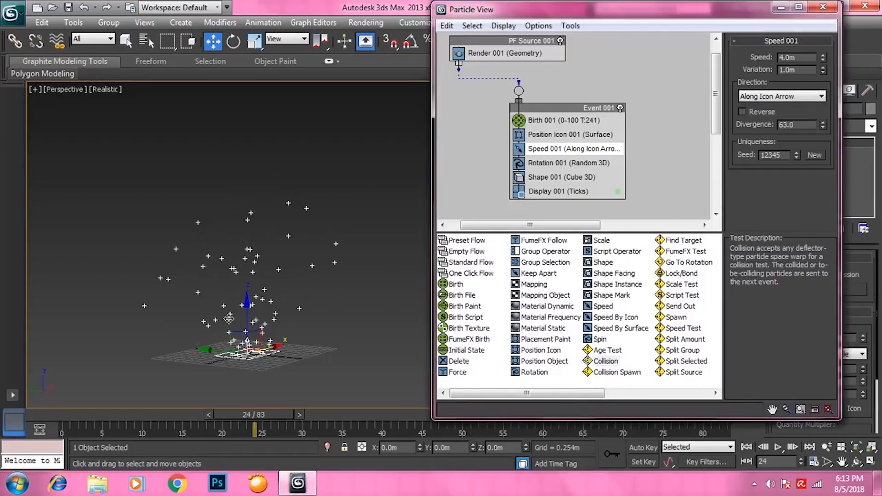
drag(66, 415, 205, 399)
key(w)
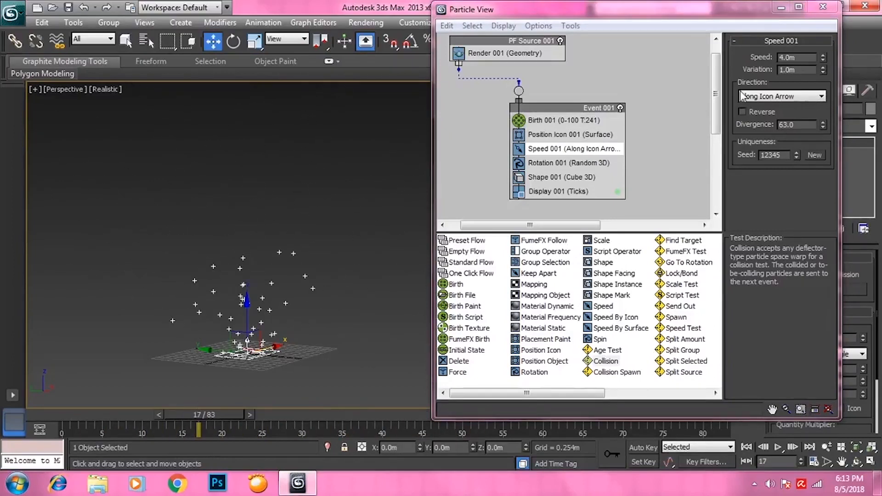
Set the Location of Position Icon 001 to Pivot.
click(570, 134)
click(757, 112)
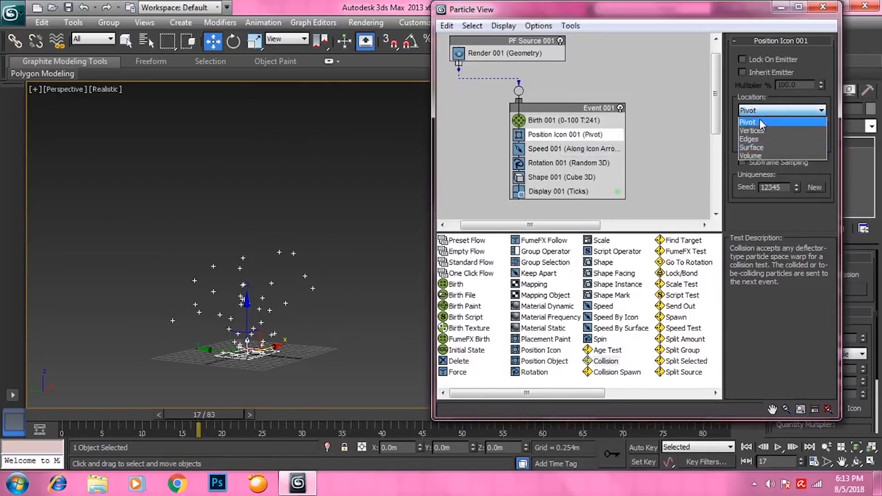
click(759, 119)
Set the Divergence of Speed 001 to 25.5 and scrub the animation back and forth, stopping at frame 23.
click(565, 148)
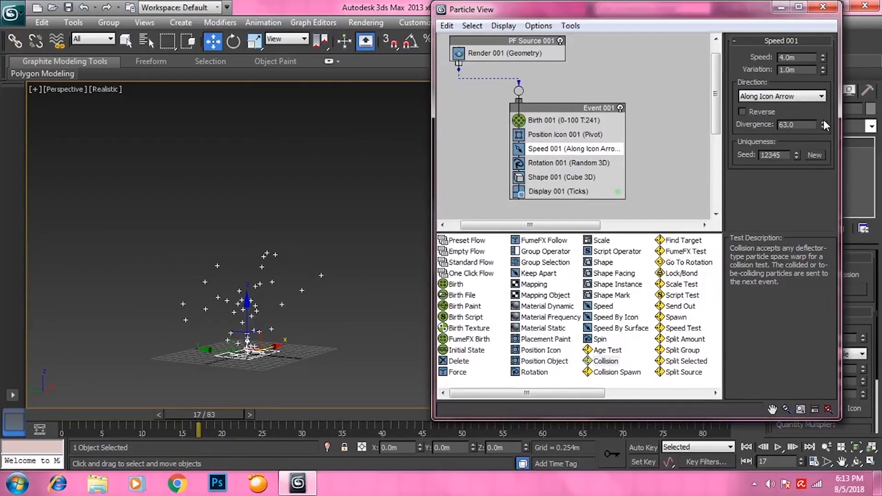
drag(823, 120, 823, 175)
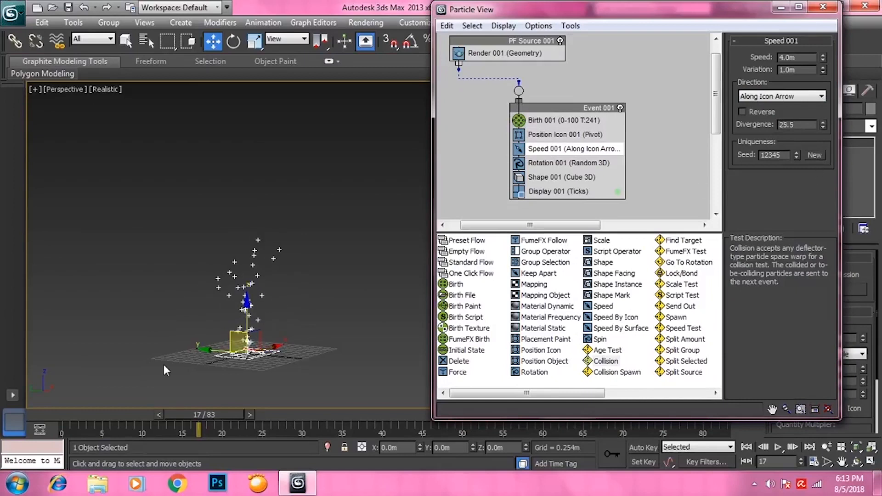
mouse_move(200, 414)
mouse_down()
mouse_move(62, 414)
mouse_move(220, 401)
mouse_move(519, 406)
mouse_up()
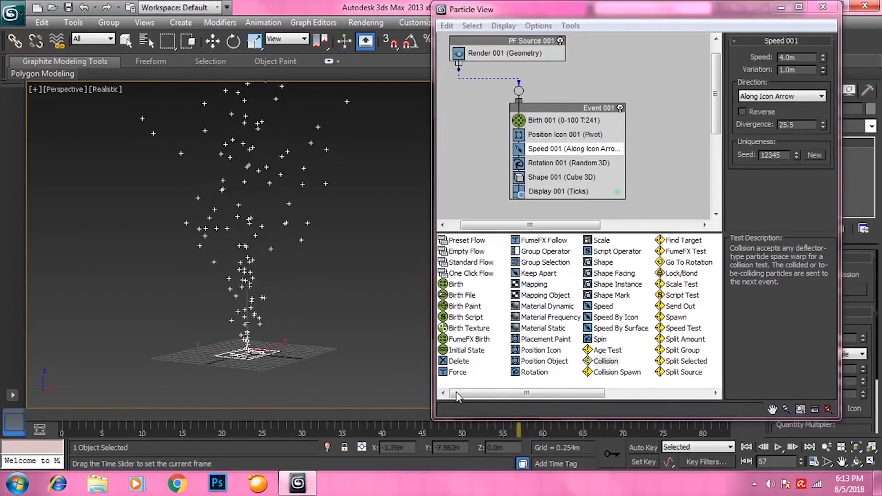
mouse_move(349, 412)
mouse_down()
mouse_move(243, 403)
mouse_move(87, 414)
mouse_up()
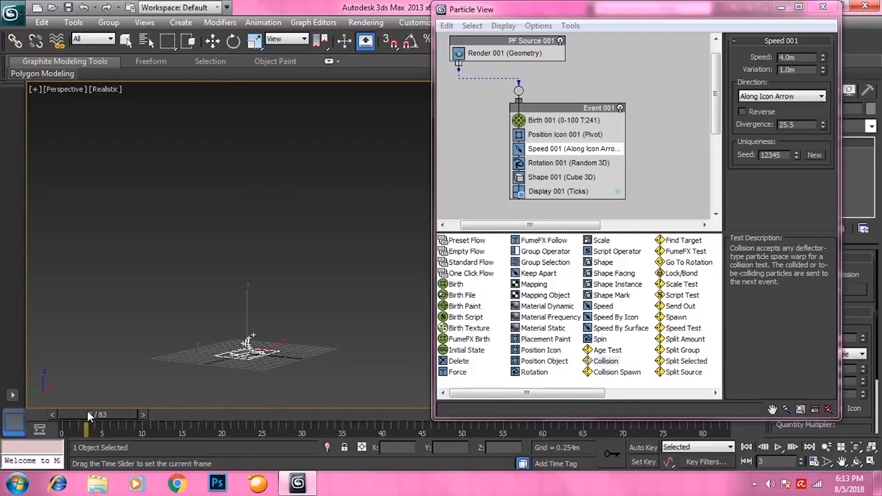
mouse_move(87, 411)
mouse_down()
mouse_move(377, 411)
mouse_move(239, 395)
mouse_up()
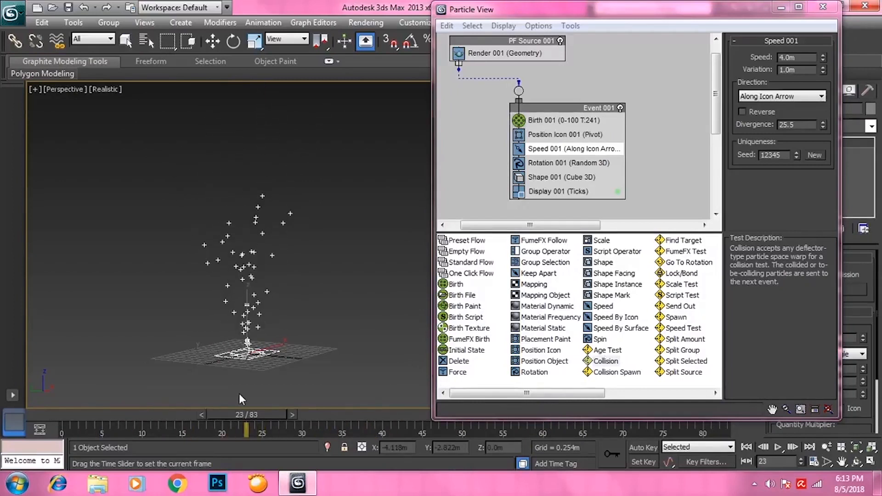
key(w)
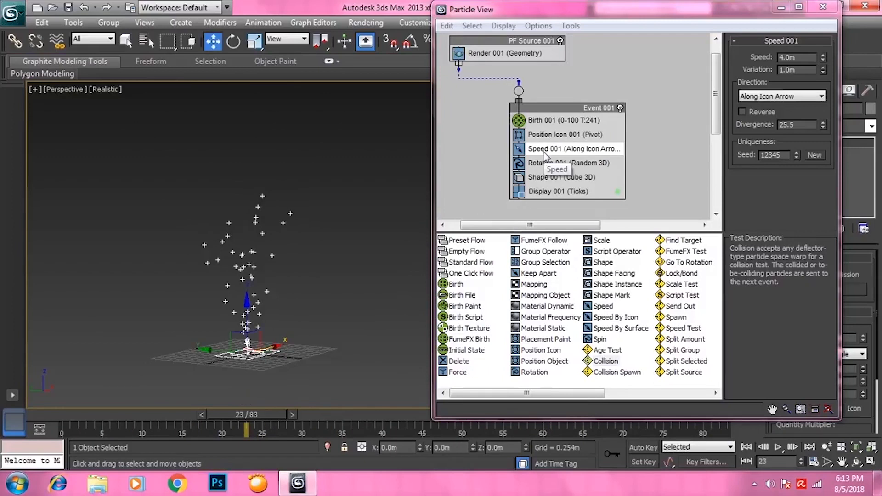
Examine the Speed 001, Position Icon 001 and Birth 001 parameters for a Uniqueness seed setting.
click(543, 149)
click(543, 156)
click(547, 162)
click(622, 165)
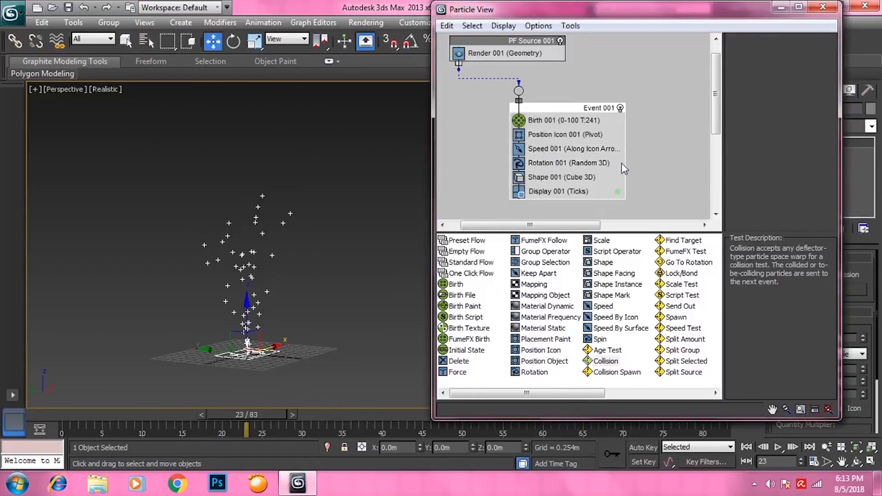
click(570, 151)
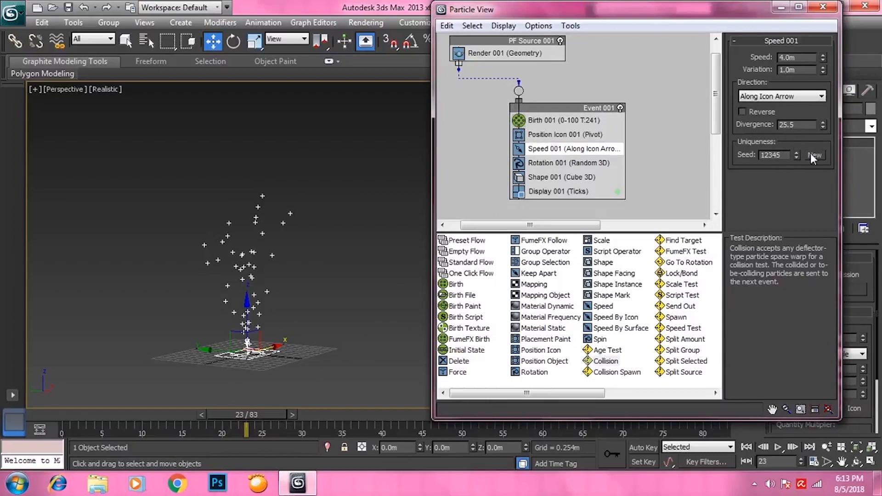
click(591, 134)
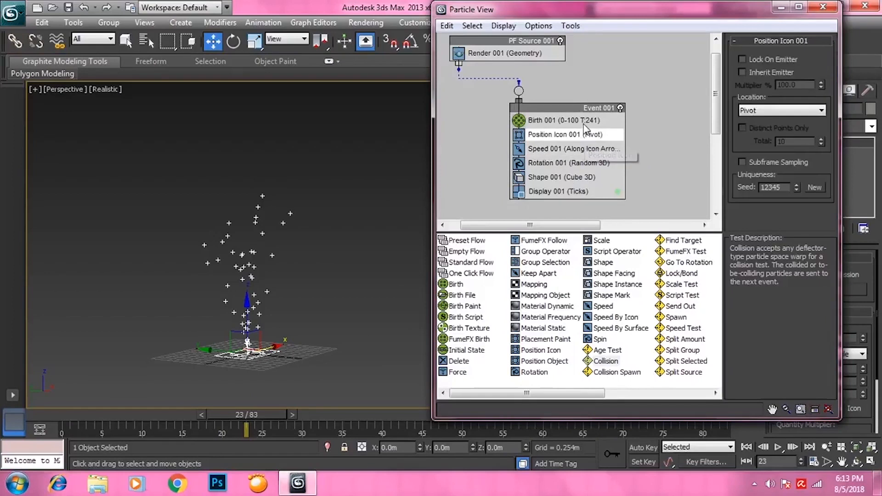
click(587, 120)
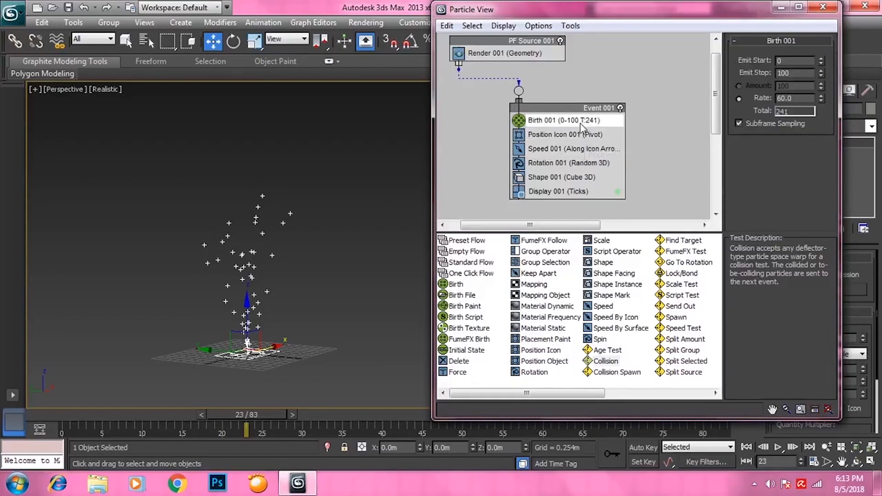
Generate new random seeds for Position Icon 001 several times and scrub the timeline to frame 26.
click(574, 136)
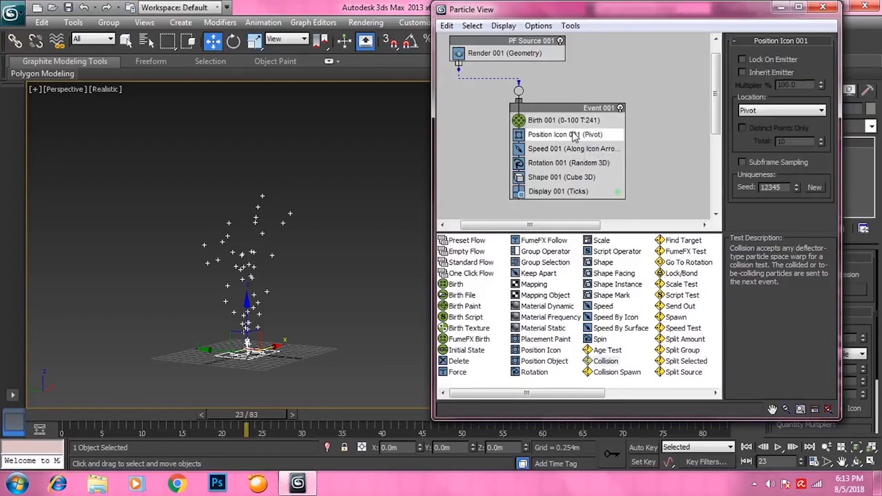
click(810, 186)
click(810, 186)
click(810, 186)
click(810, 186)
click(810, 186)
drag(220, 411, 248, 410)
Try new randomly generated seeds for Speed 001.
click(570, 148)
click(814, 156)
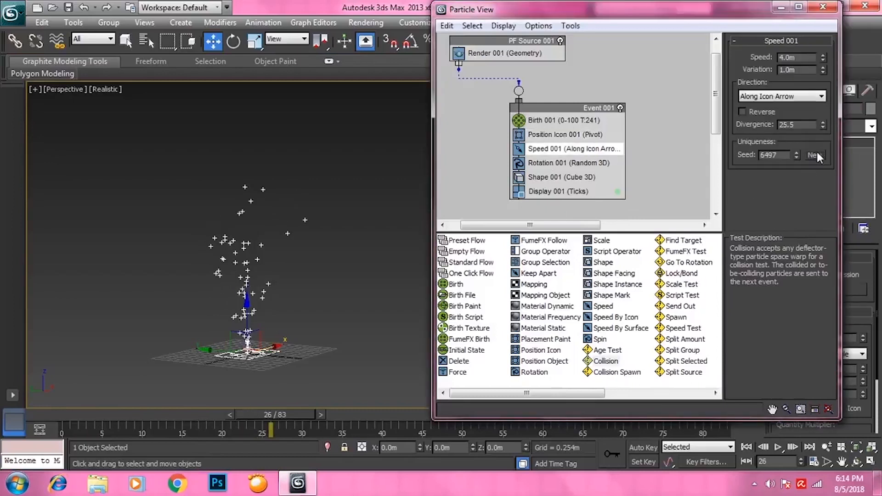
click(815, 156)
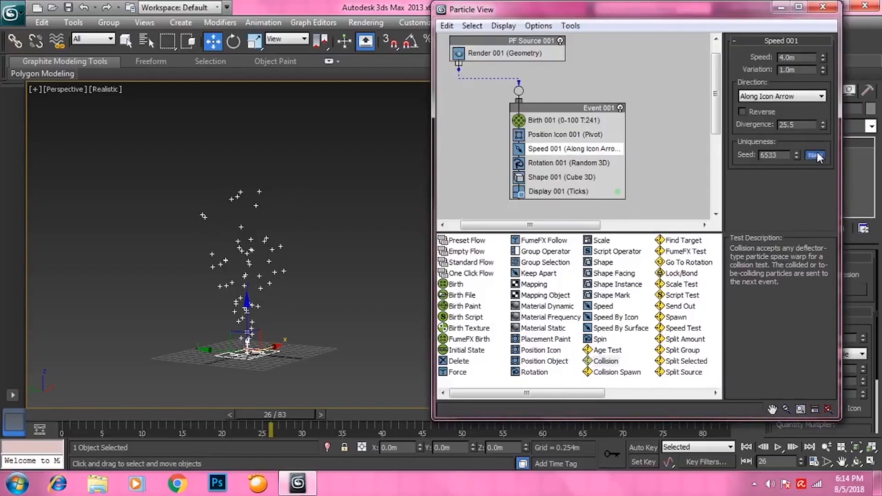
Set the Seed of Speed 001 to 55612 and scrub the timeline back to frame 2.
double_click(784, 154)
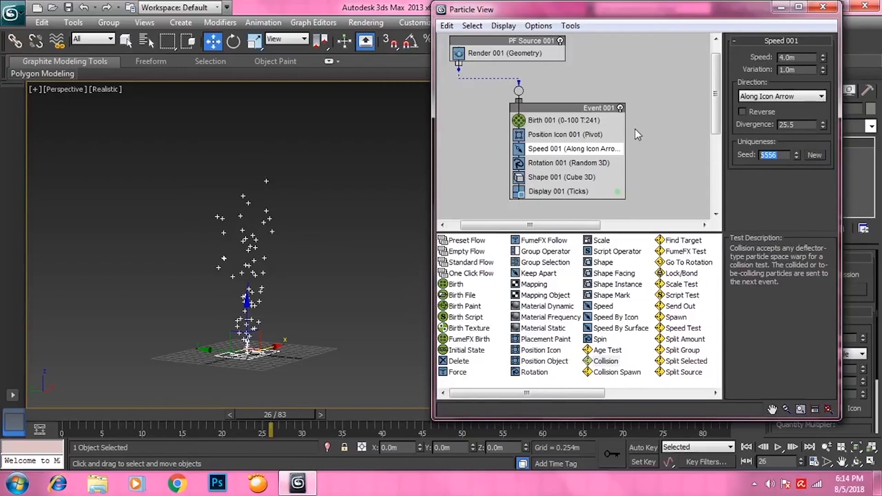
text(55612)
key(Return)
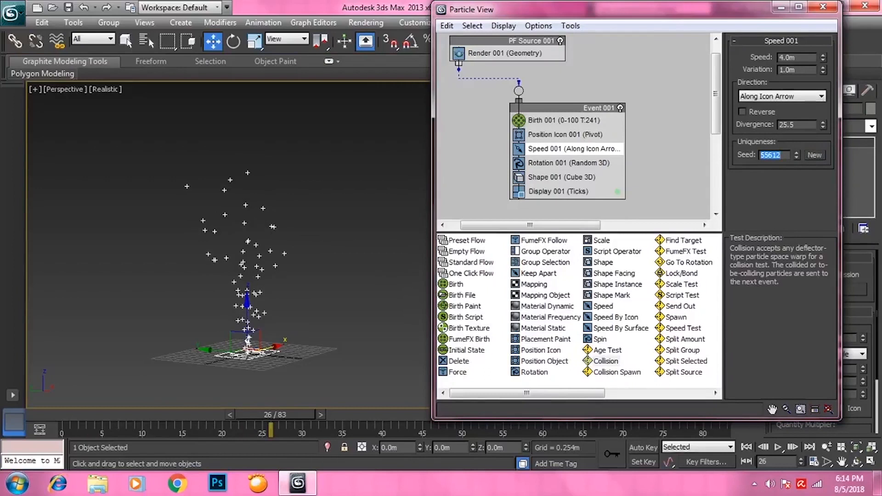
mouse_move(58, 408)
mouse_down()
mouse_move(327, 405)
mouse_move(75, 402)
mouse_up()
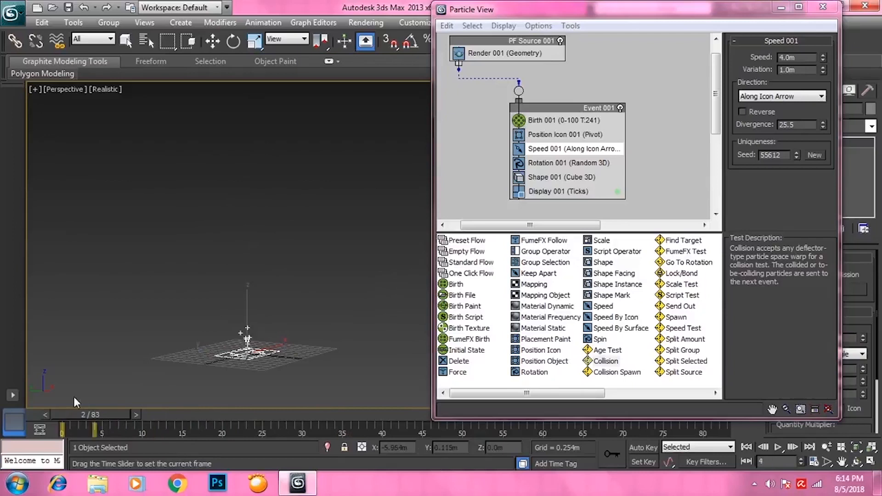
Scrub the timeline to frame 24 and set the Type of Display 001 to Geometry.
click(551, 163)
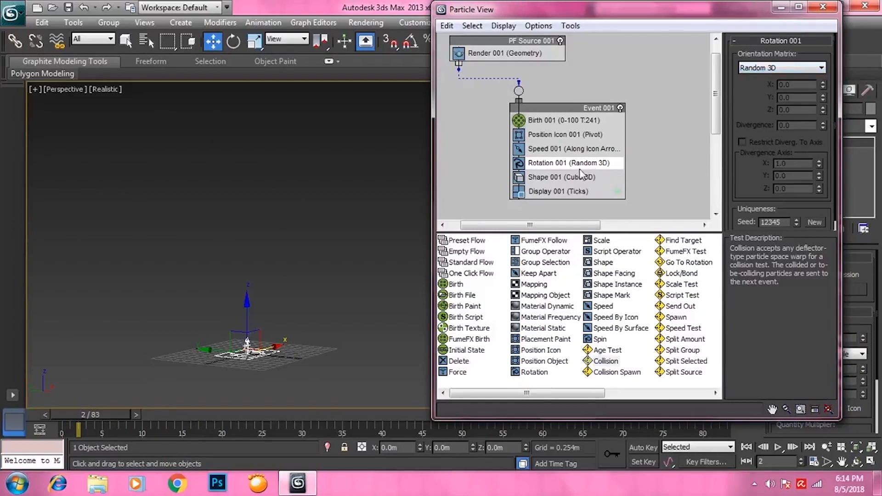
drag(88, 414, 257, 419)
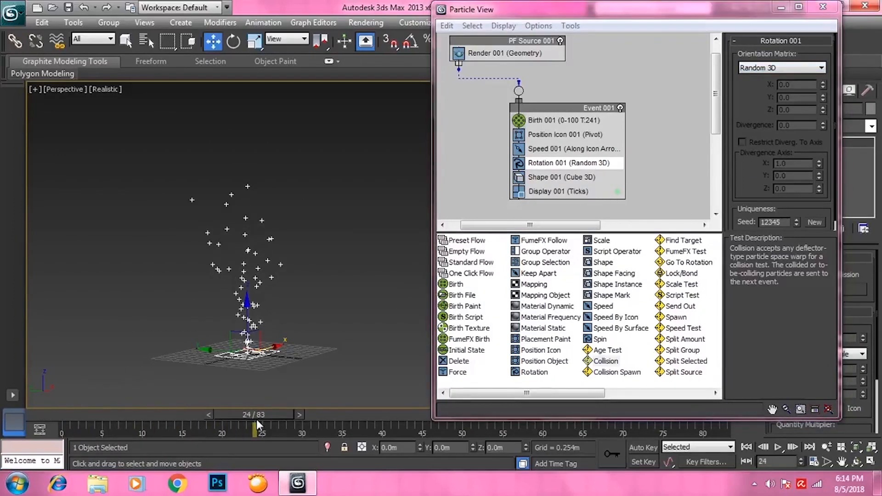
click(577, 192)
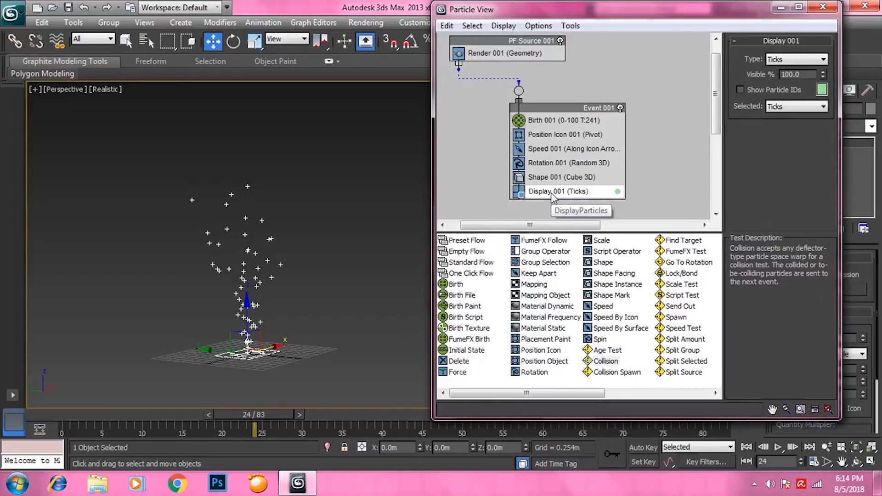
click(793, 63)
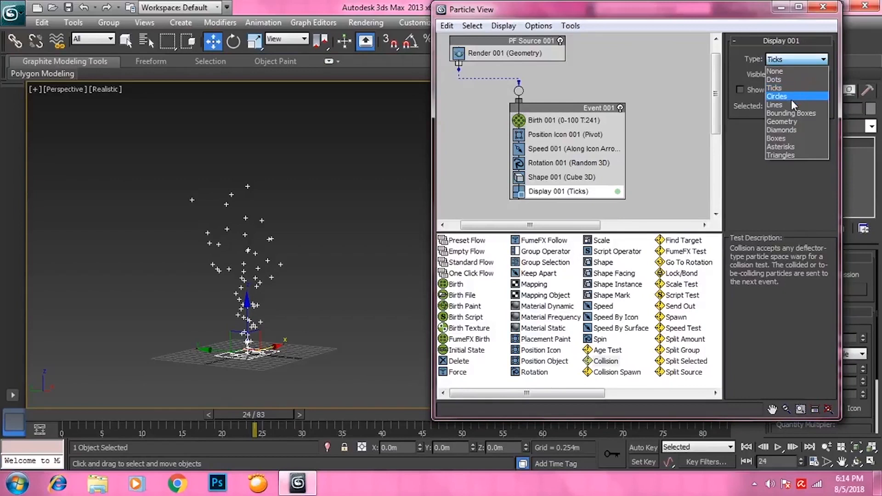
click(783, 121)
click(791, 60)
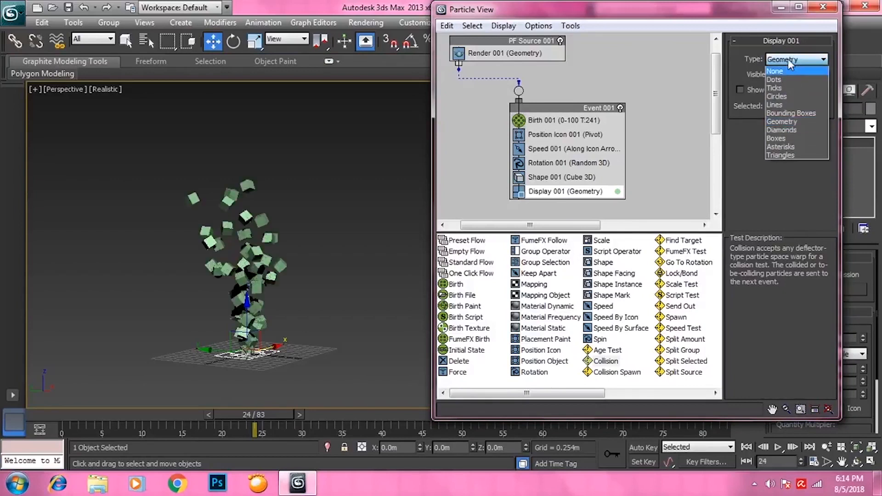
click(787, 58)
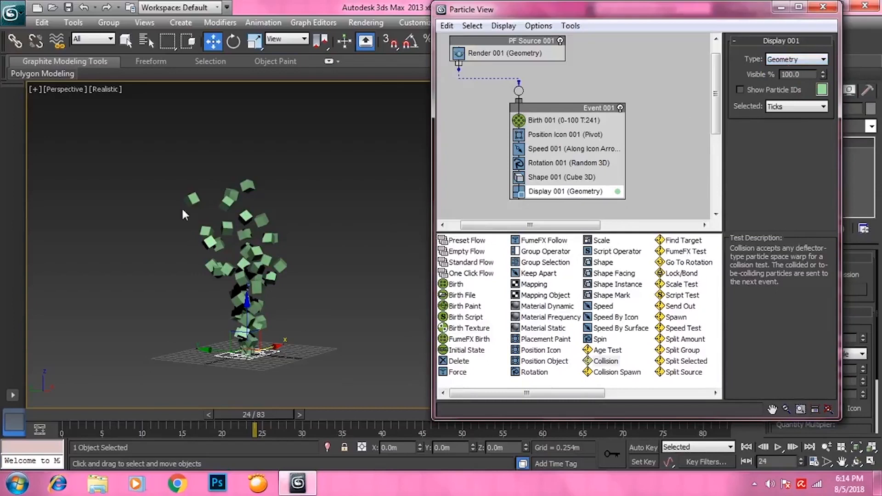
Switch the Perspective viewport to Shaded and scrub the timeline to frame 31, keeping the particle source selected.
click(105, 90)
click(132, 117)
click(172, 235)
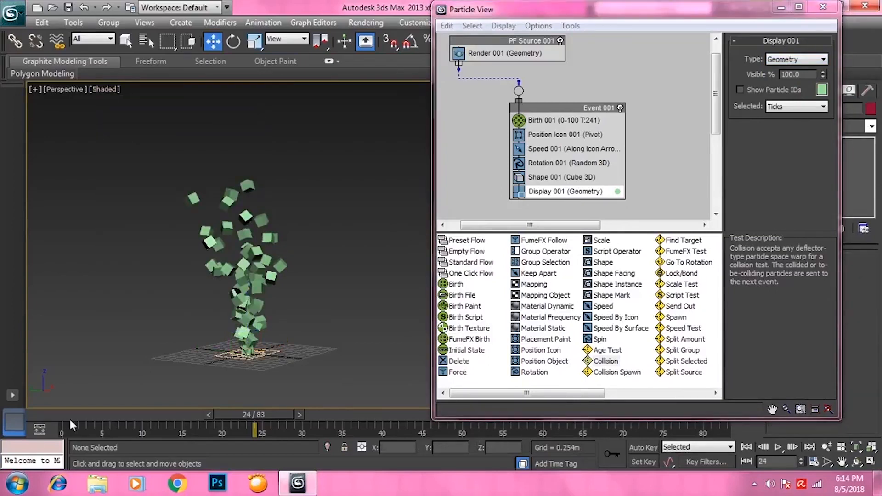
drag(70, 419, 302, 401)
key(w)
click(242, 240)
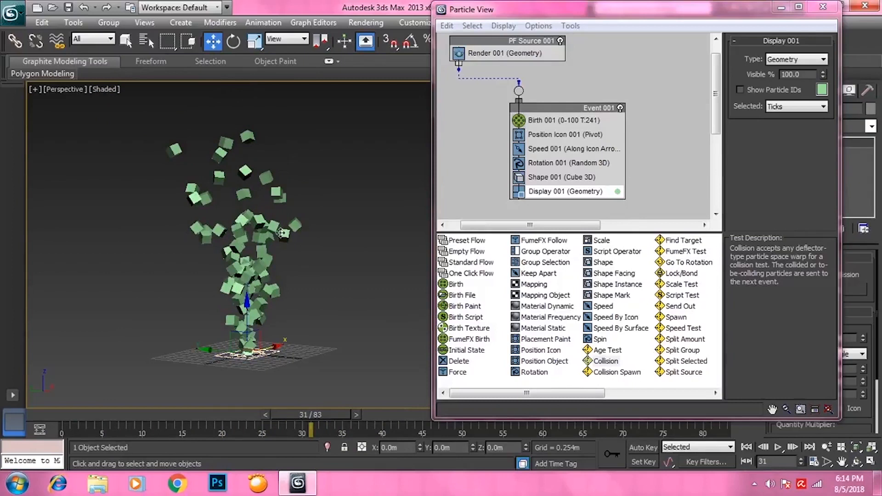
Set the Orientation Matrix of Rotation 001 to Random Horizontal.
click(560, 164)
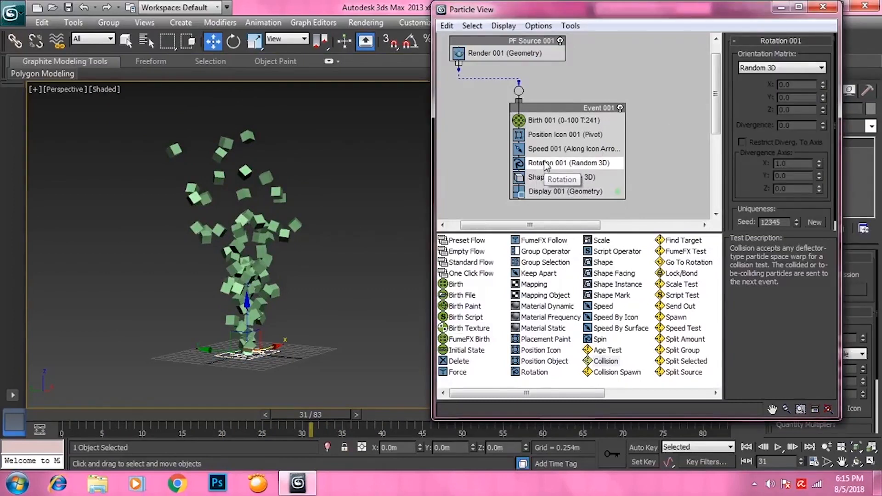
click(766, 69)
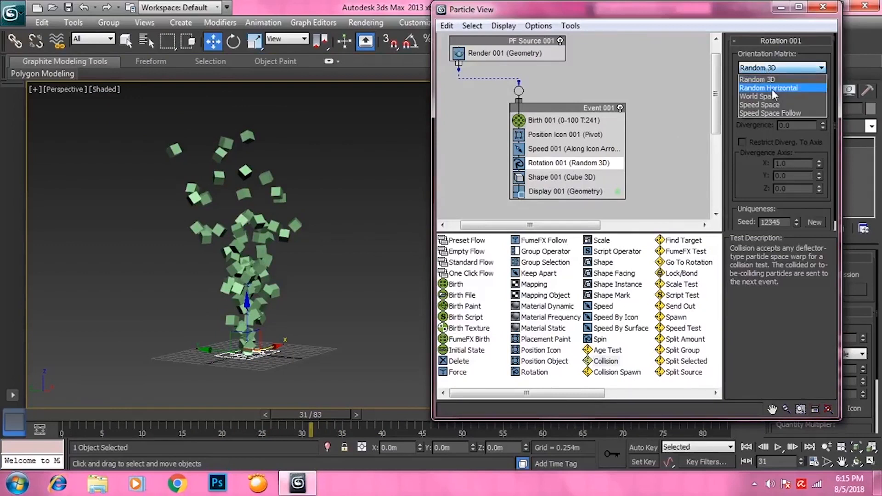
click(772, 88)
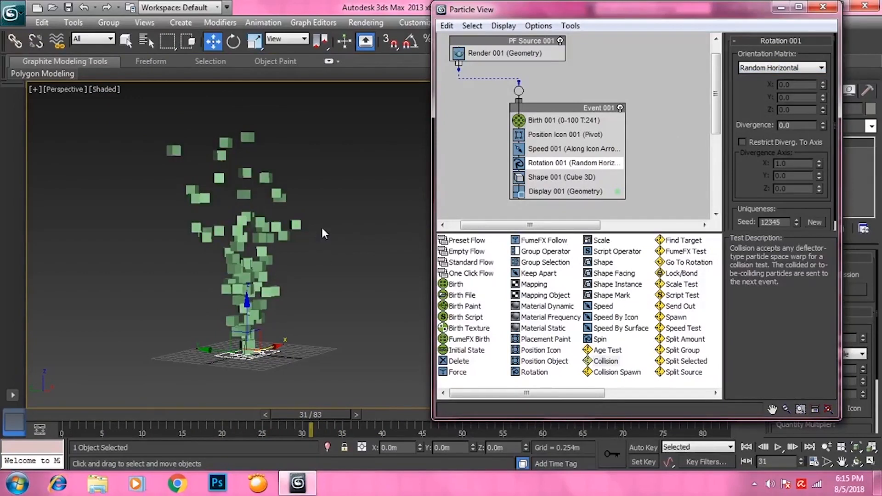
Examine the orientation of the cube particles in the Top view and again in the Perspective view.
middle_click(323, 228)
key(alt+w)
middle_click(213, 130)
key(alt+w)
middle_drag(240, 135, 250, 141)
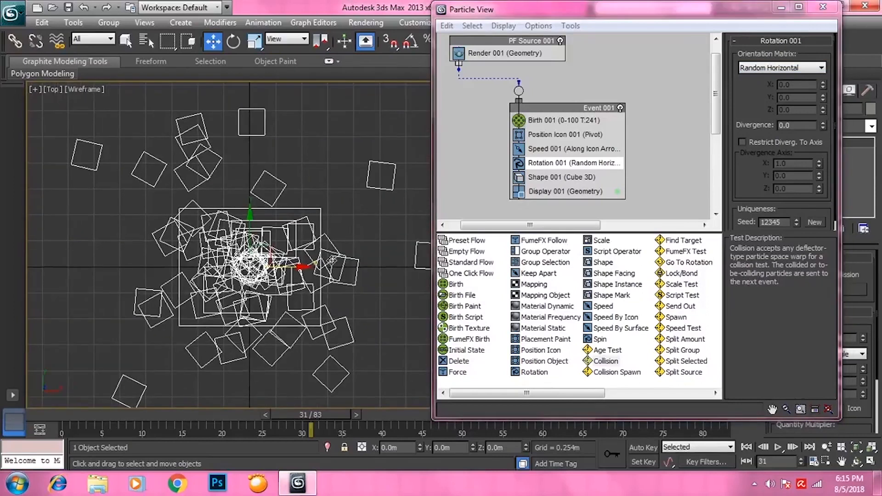
key(alt+w)
middle_click(404, 292)
key(alt+w)
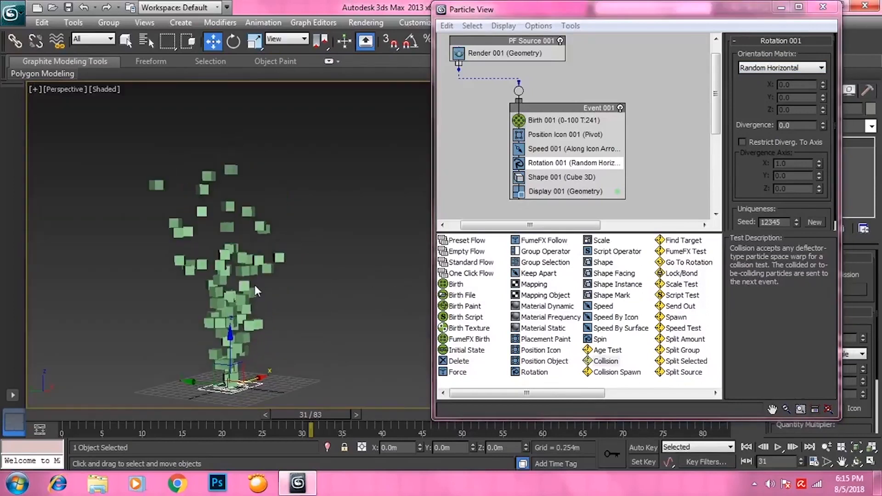
alt+middle_drag(255, 285, 335, 248)
Set the Orientation Matrix of Rotation 001 to World Space and examine the cubes' alignment in the Top and Perspective views.
click(756, 69)
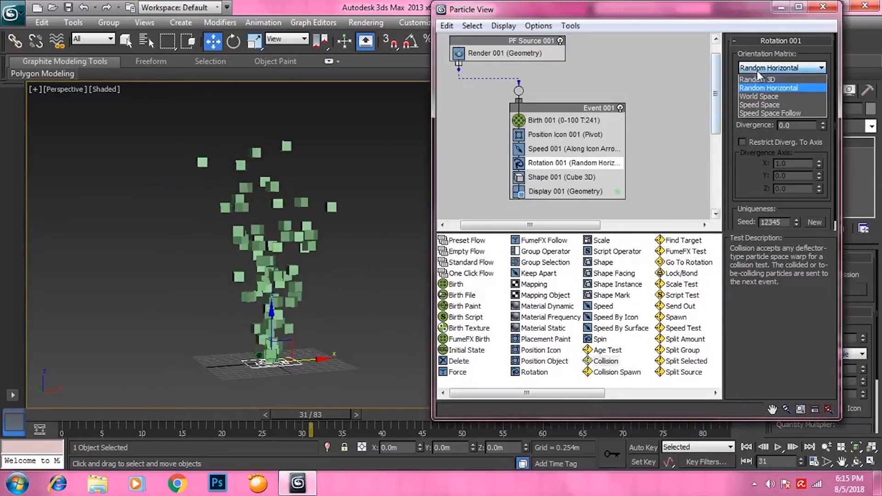
click(760, 96)
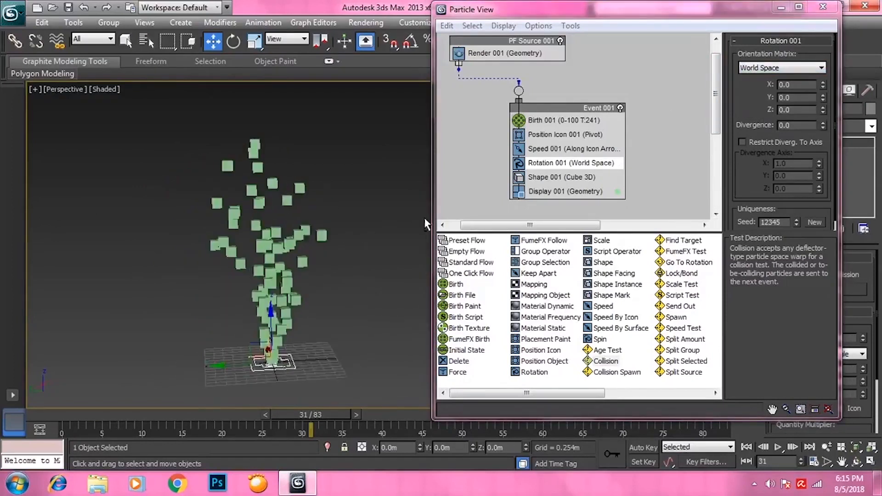
alt+middle_drag(390, 230, 291, 309)
key(alt+w)
middle_click(224, 157)
key(alt+w)
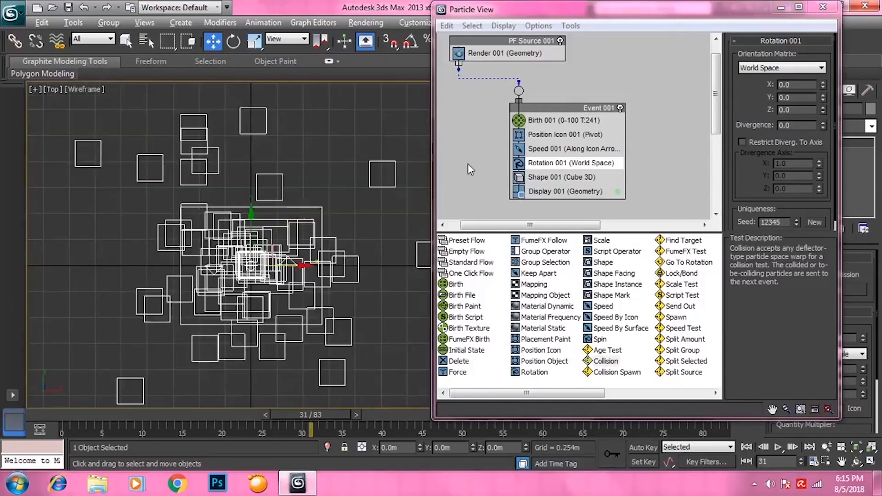
key(alt+w)
middle_click(413, 285)
key(alt+w)
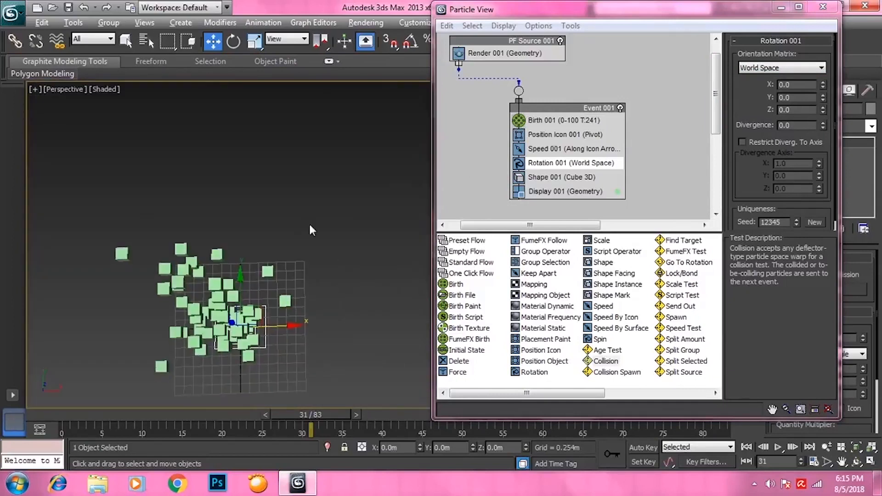
Set the Orientation Matrix of Rotation 001 to Speed Space and scrub the timeline to frame 47 and back to frame 24.
click(759, 67)
click(757, 102)
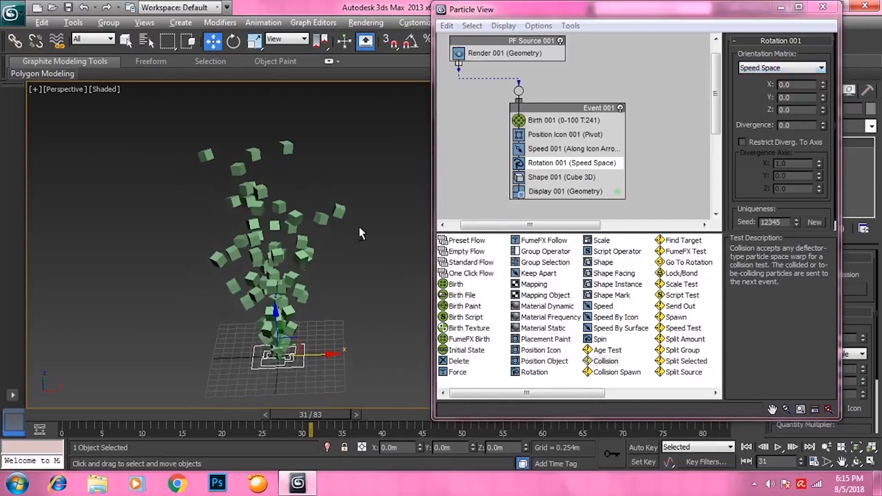
click(95, 414)
drag(95, 414, 425, 395)
key(w)
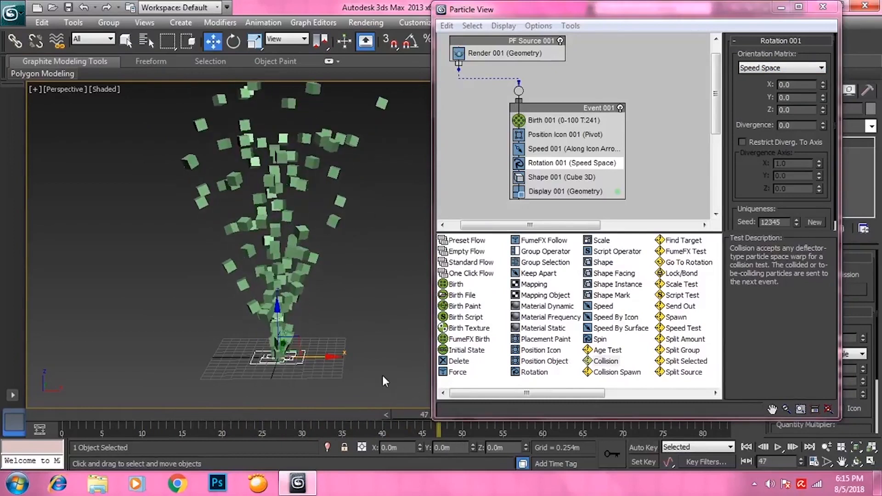
drag(159, 418, 254, 415)
Set the Orientation Matrix of Rotation 001 to Speed Space Follow and scrub the timeline back to frame 10.
click(763, 69)
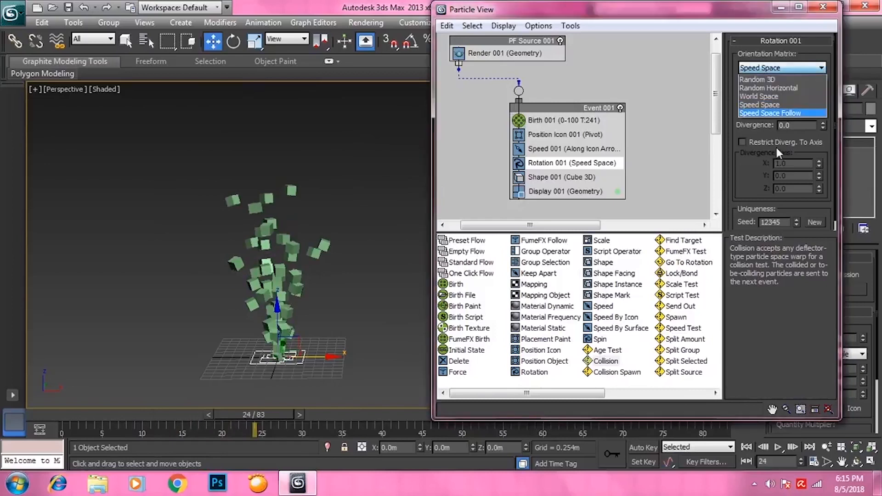
click(776, 112)
drag(254, 415, 142, 415)
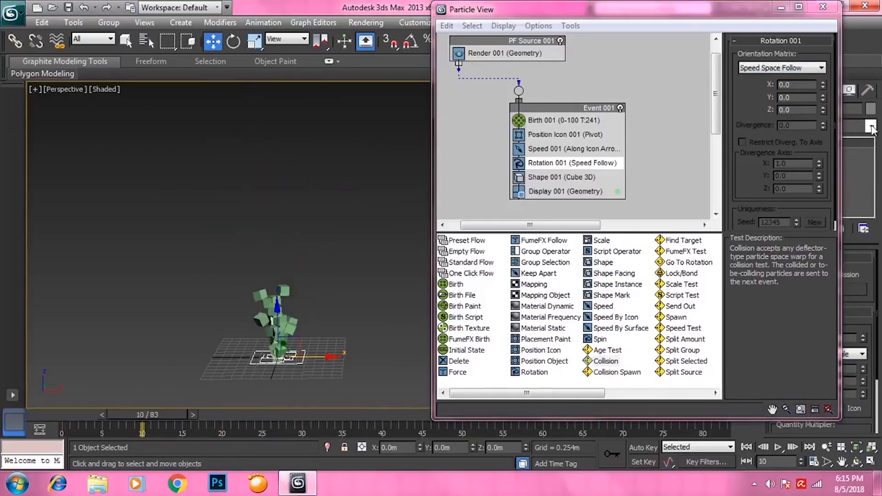
Switch the Orientation Matrix of Rotation 001 through Random 3D and Random Horizontal to World Space.
click(764, 66)
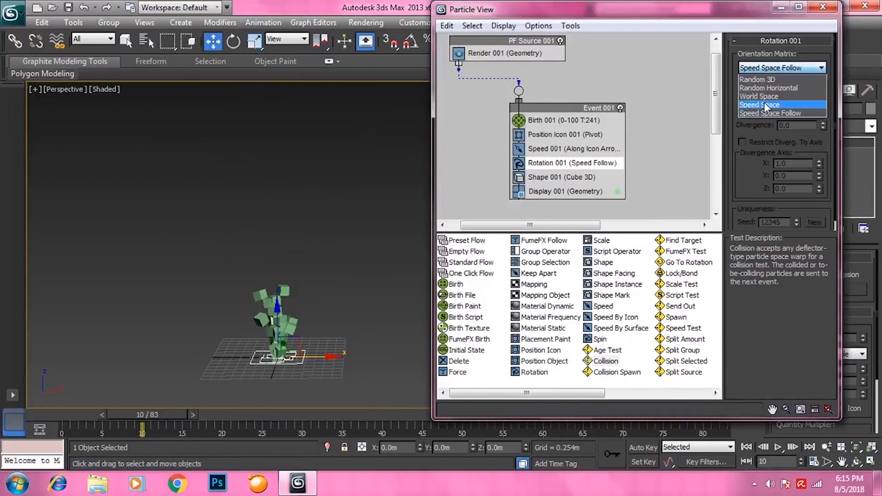
click(764, 80)
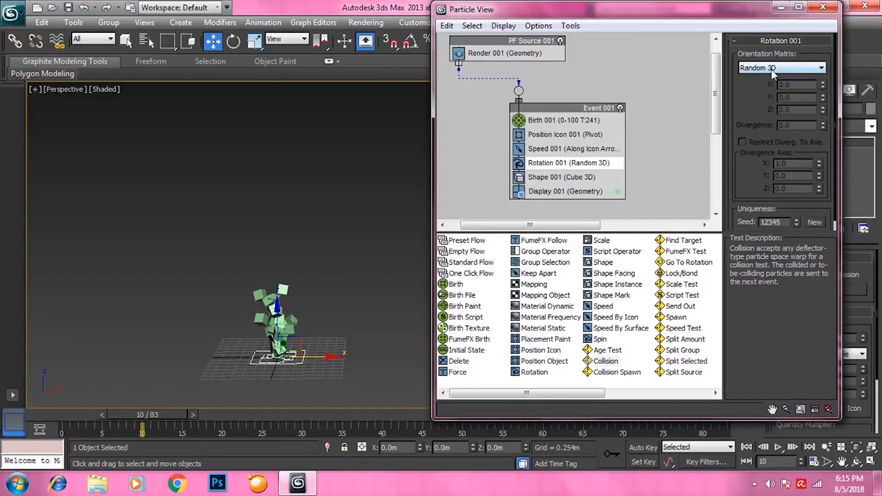
click(770, 70)
click(768, 88)
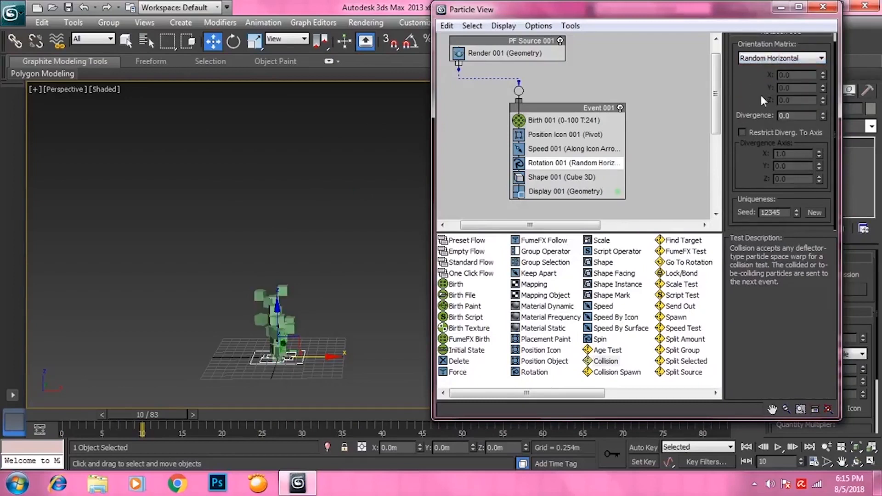
click(772, 68)
click(765, 98)
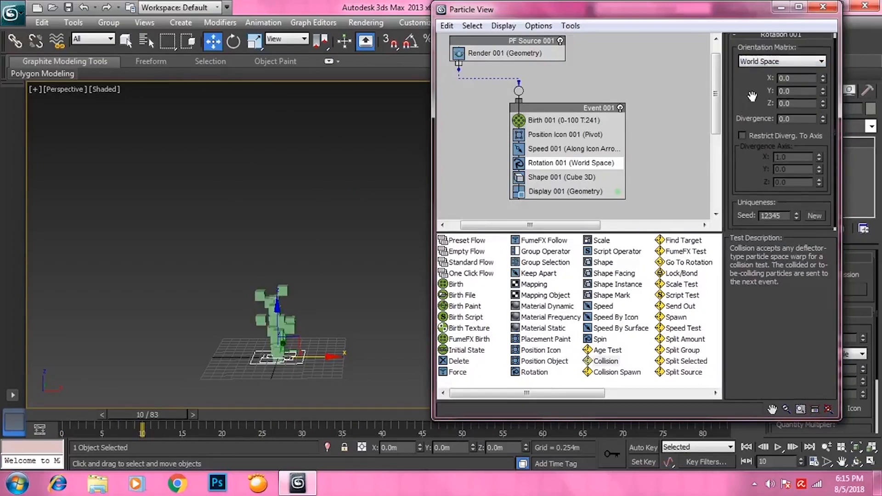
Scrub the timeline to frame 25 and set the World Space rotation angles to X -4.5, Y 31 and Z 29.5.
drag(184, 414, 304, 413)
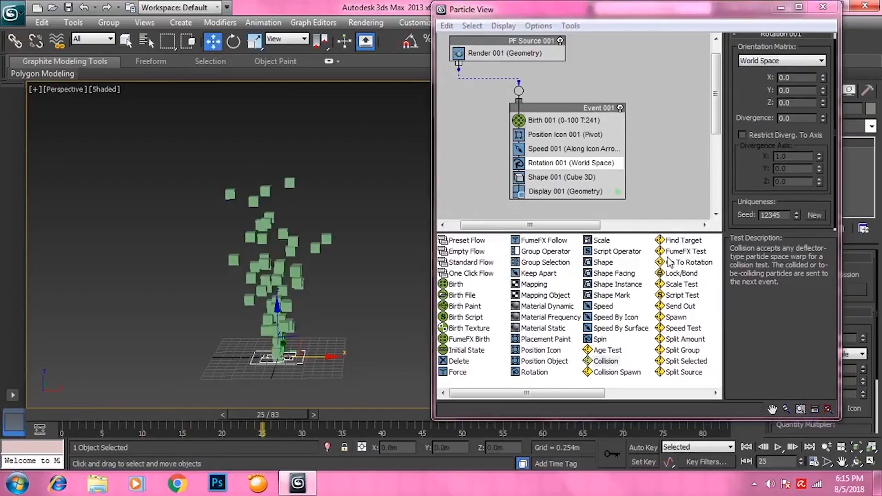
drag(822, 88, 816, 59)
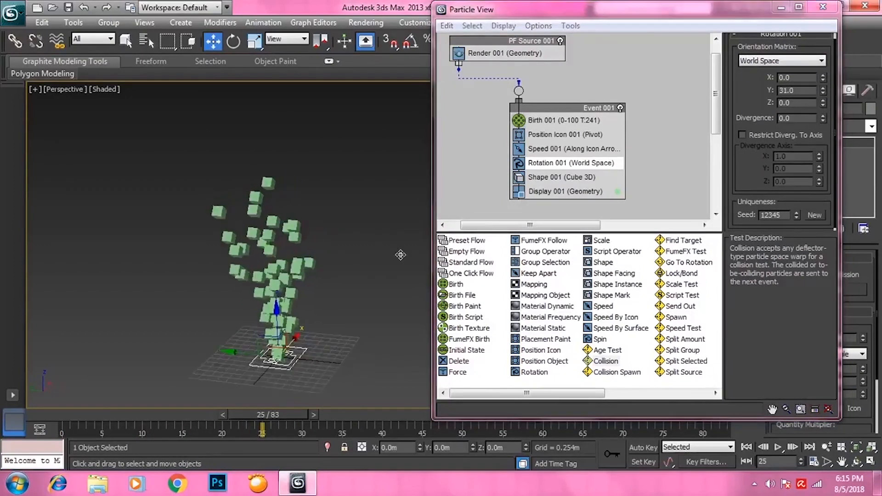
alt+middle_drag(401, 255, 309, 231)
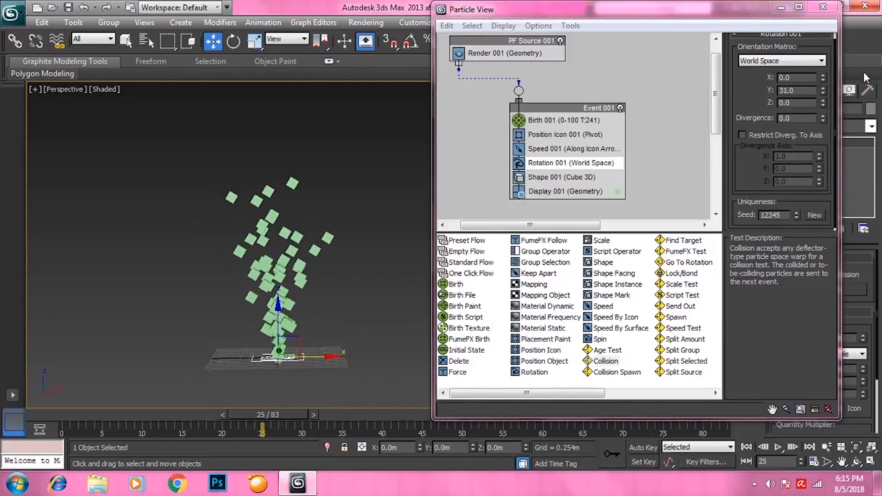
drag(822, 103, 819, 83)
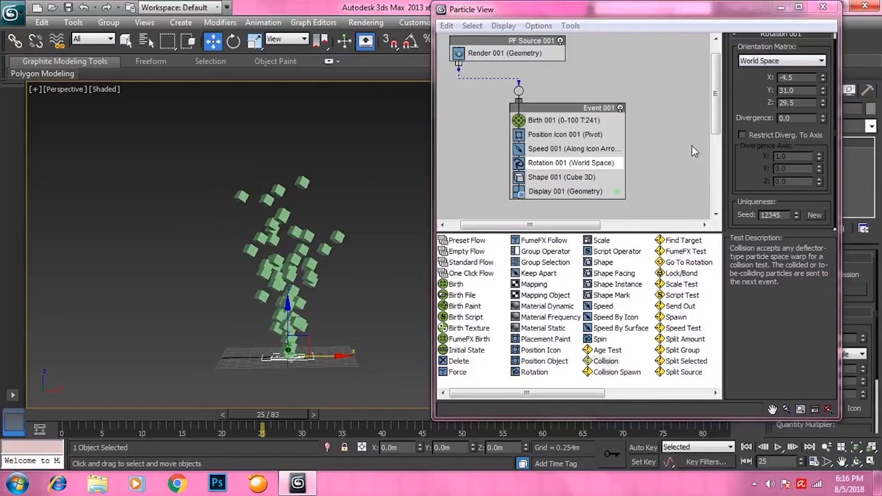
Set the Divergence of Rotation 001 to 138 and scrub the timeline to frame 38.
drag(822, 118, 822, 9)
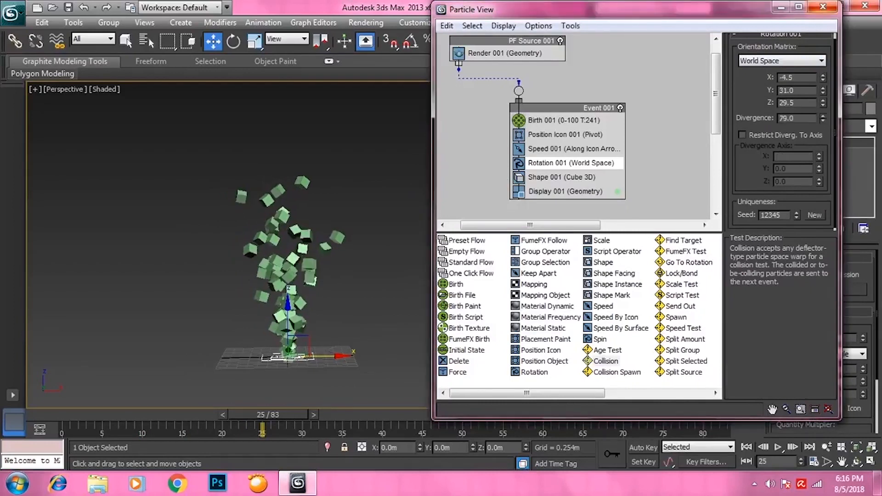
drag(822, 46, 822, 1)
drag(74, 415, 368, 396)
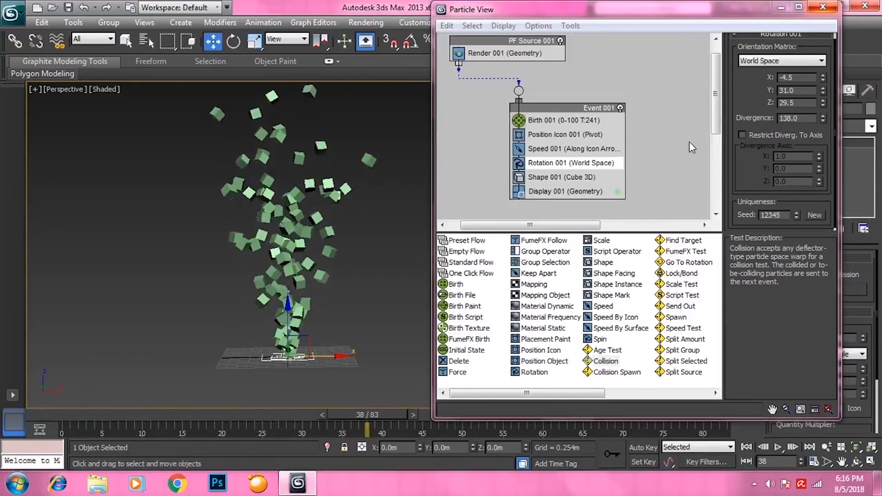
Set the Orientation Matrix of Rotation 001 to Speed Space and its X, Y and Z angles to 0.
click(780, 61)
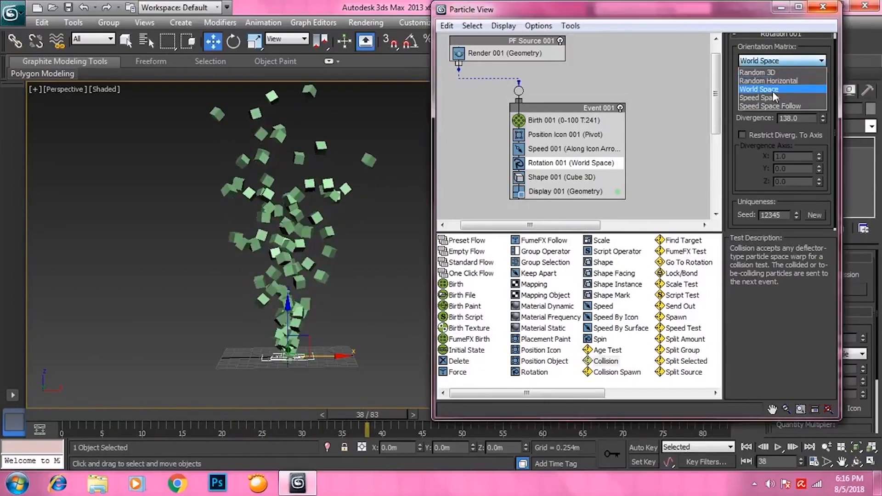
click(772, 97)
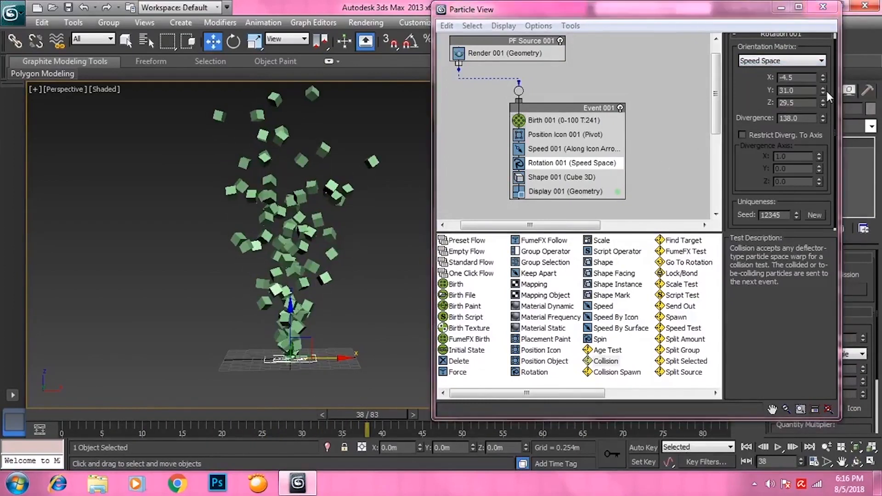
mouse_move(824, 92)
mouse_down()
mouse_move(828, 40)
mouse_move(819, 107)
mouse_up()
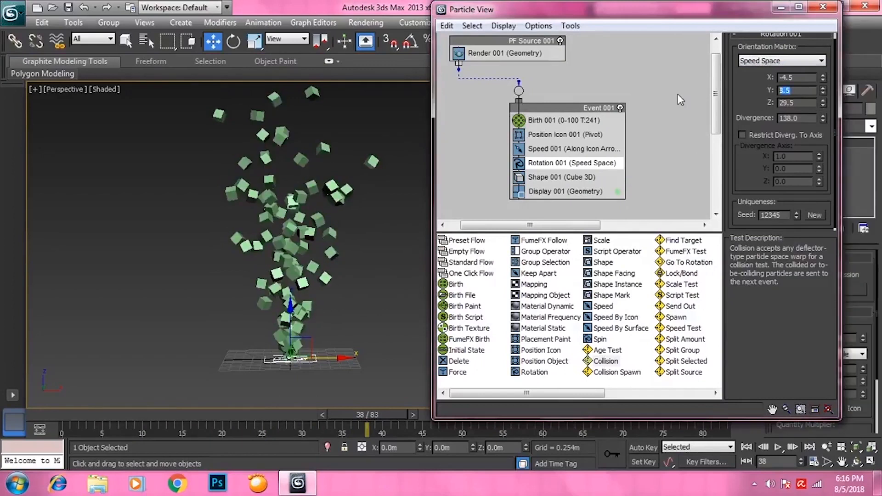
text(0)
key(Tab)
text(0)
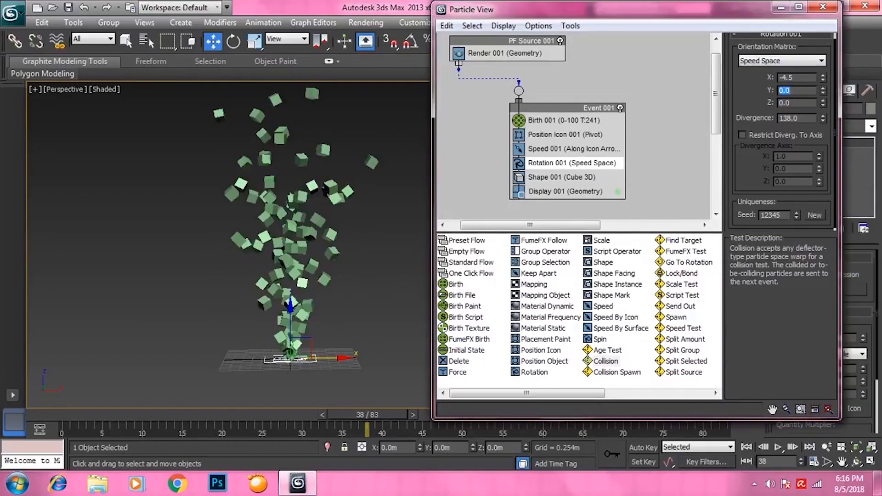
key(Tab)
text(0)
key(Return)
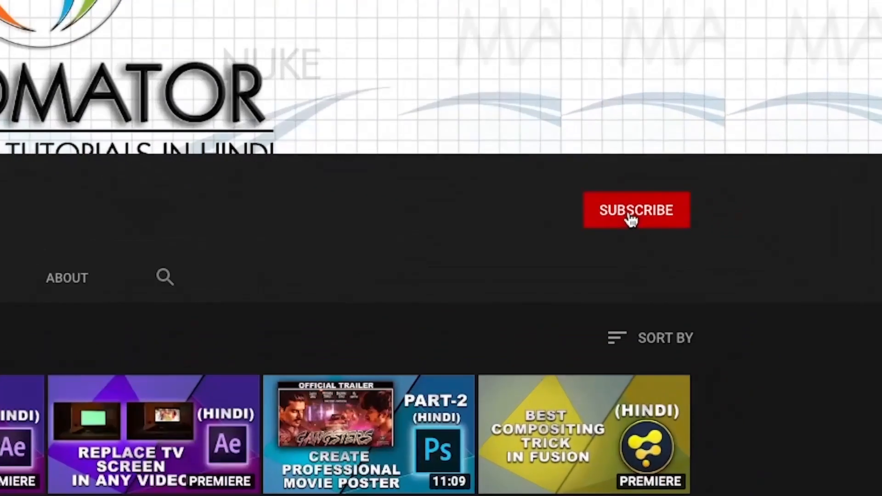
Subscribe to the Tutomator YouTube channel and set its notifications to All.
click(758, 230)
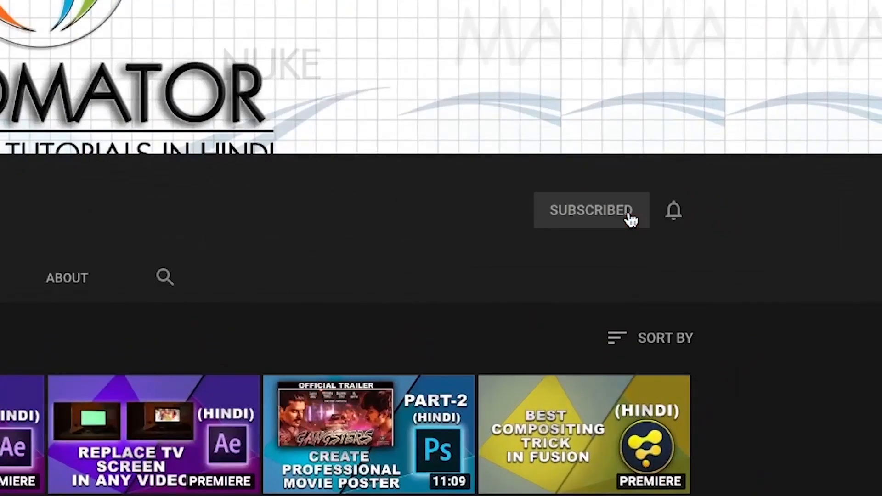
click(678, 213)
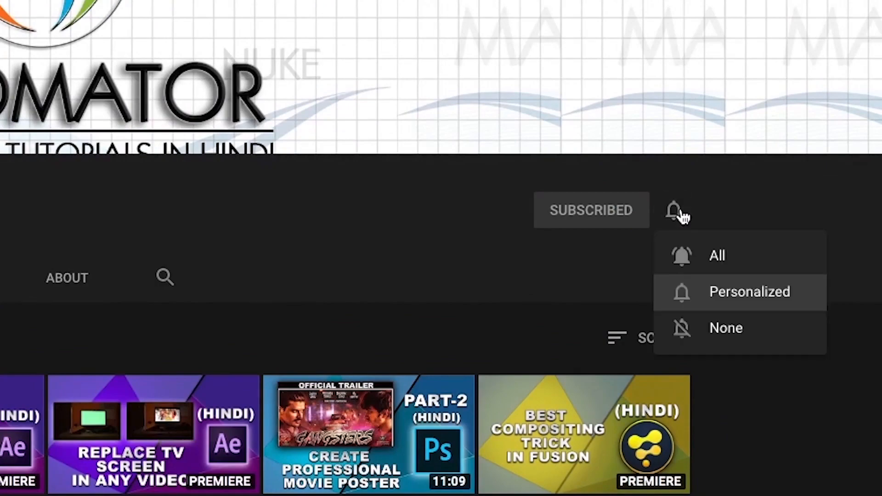
click(705, 259)
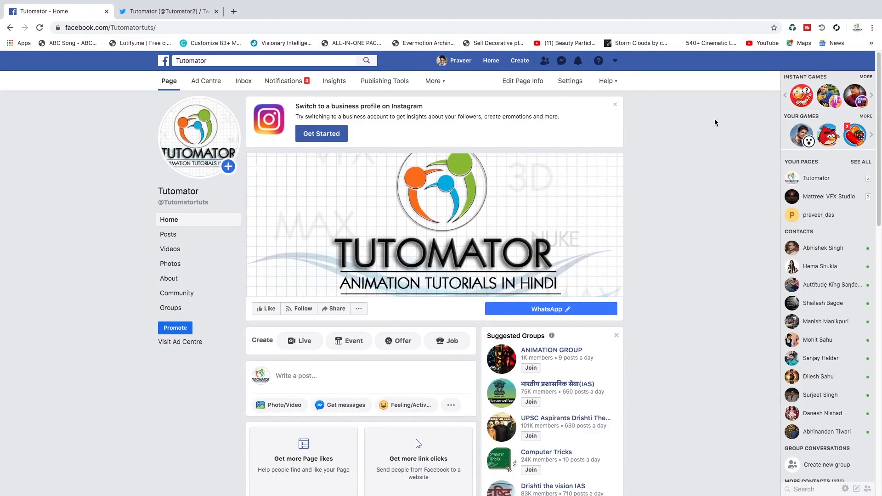
Switch from the Tutomator Facebook page to its Twitter profile.
click(169, 13)
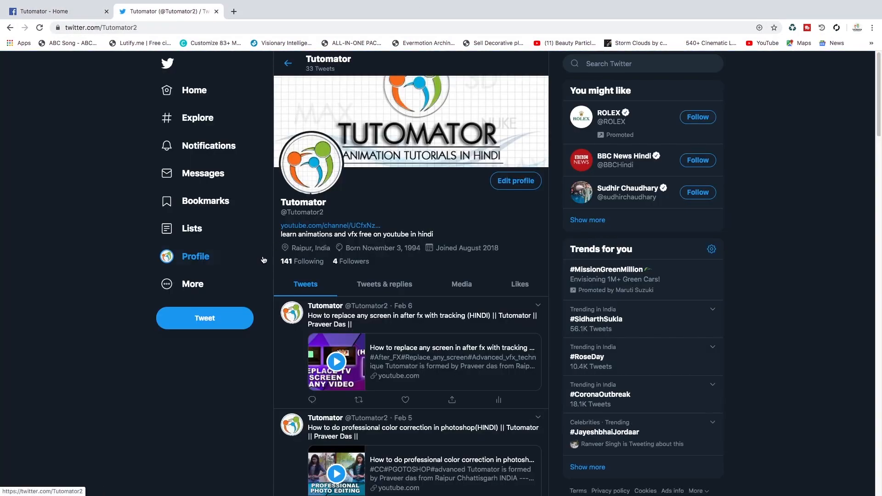